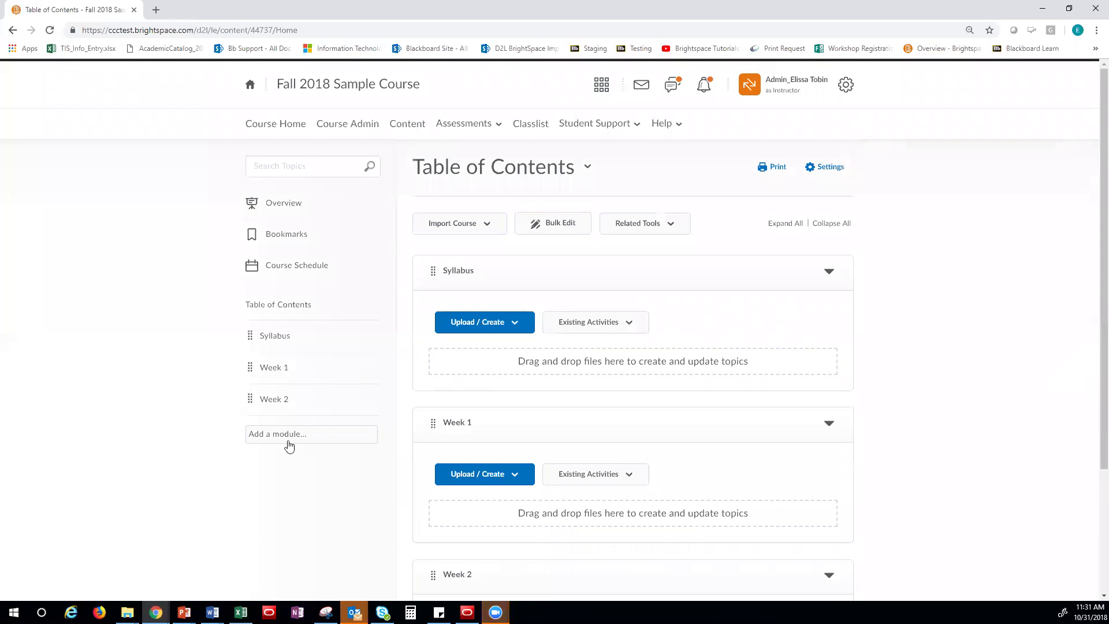
# Add a module named 'Cengage' to the course table of contents
pyautogui.click(278, 434)
pyautogui.write('Ce')
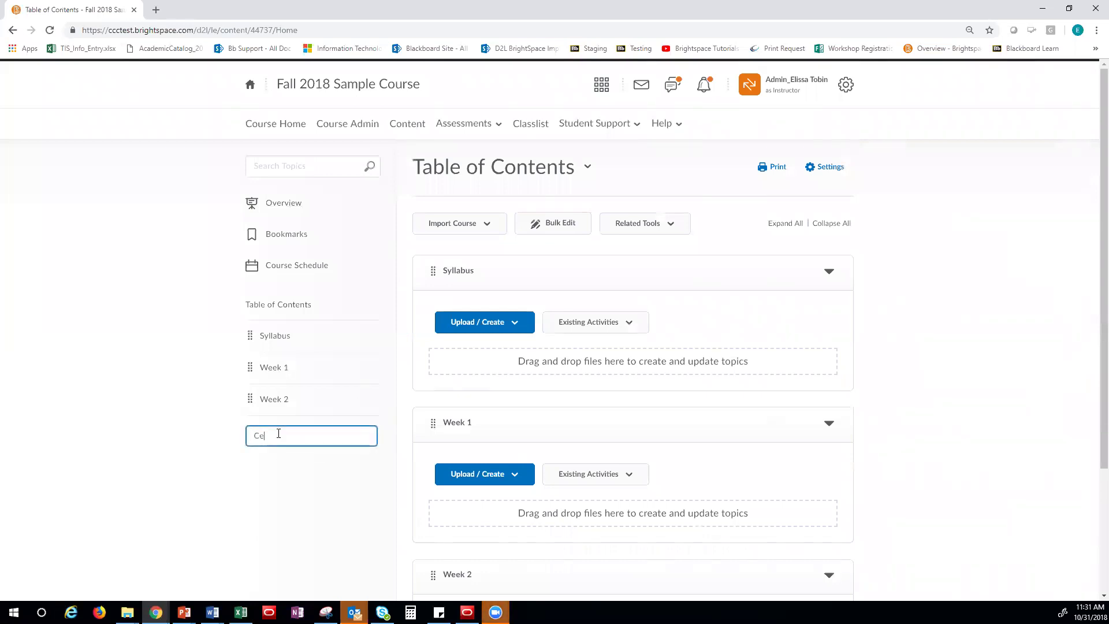
pyautogui.write('ngage')
pyautogui.press('Return')
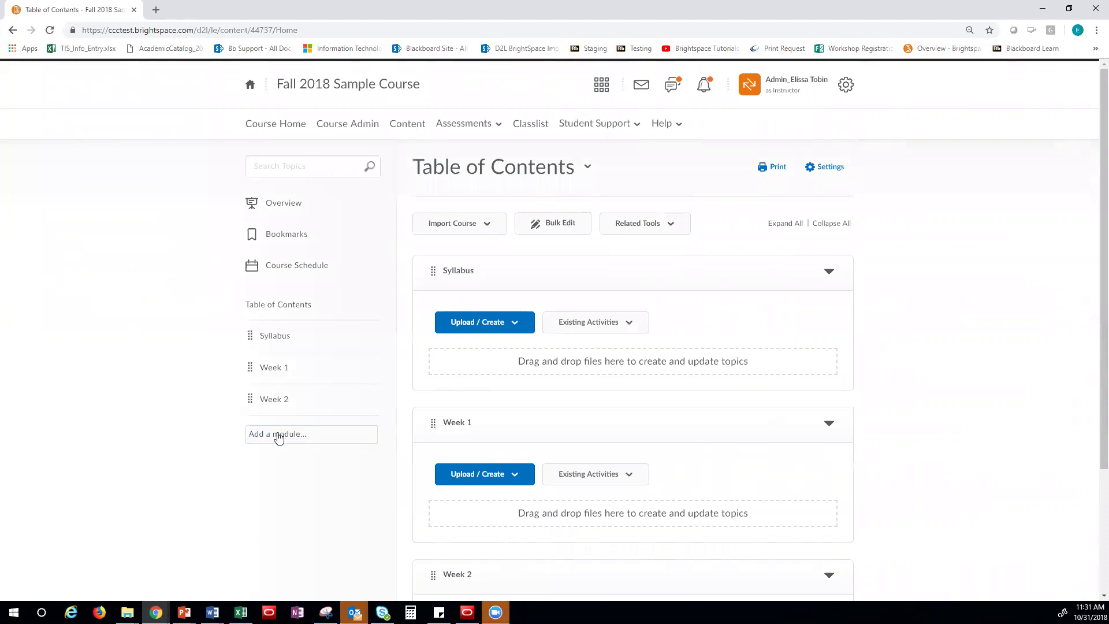
pyautogui.click(349, 124)
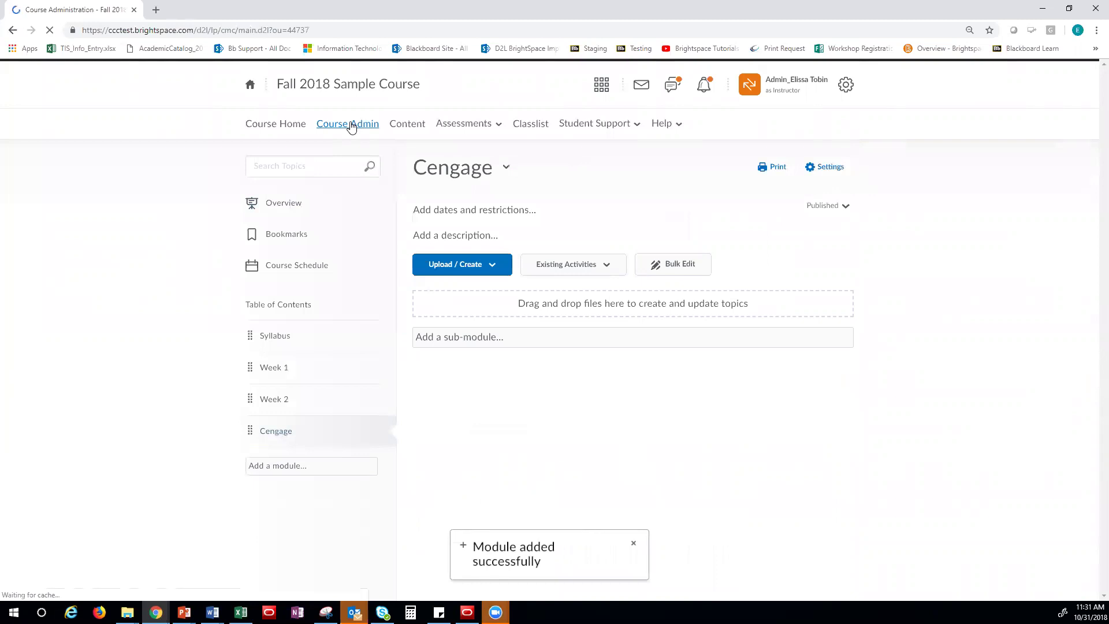
# In Course Builder, drag a New Cengage Course Builder link onto the Cengage module
pyautogui.click(293, 315)
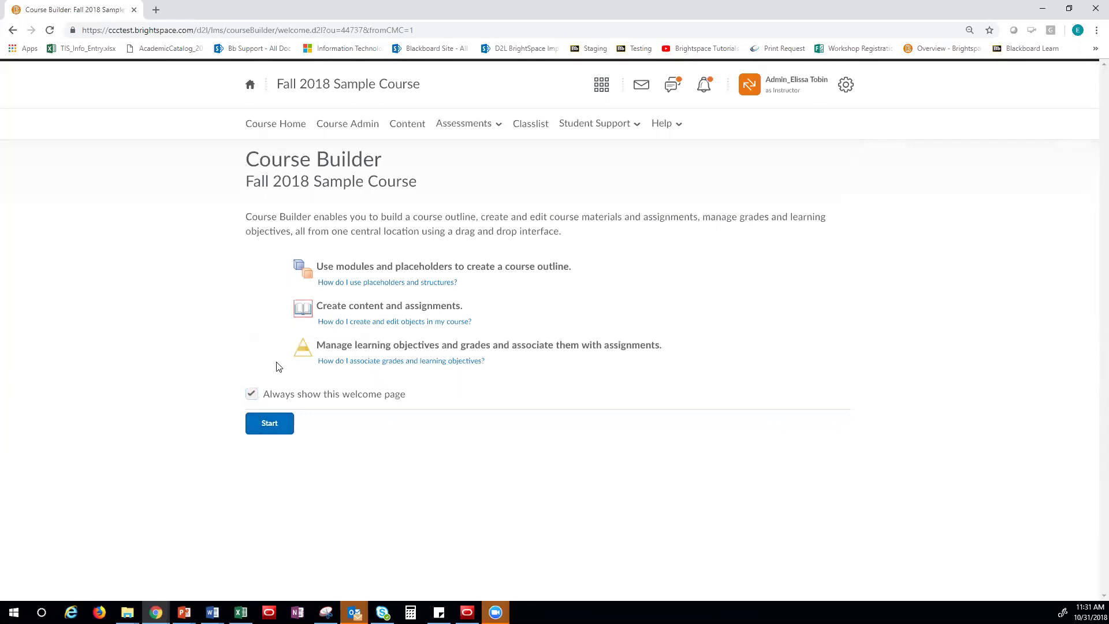
pyautogui.click(270, 424)
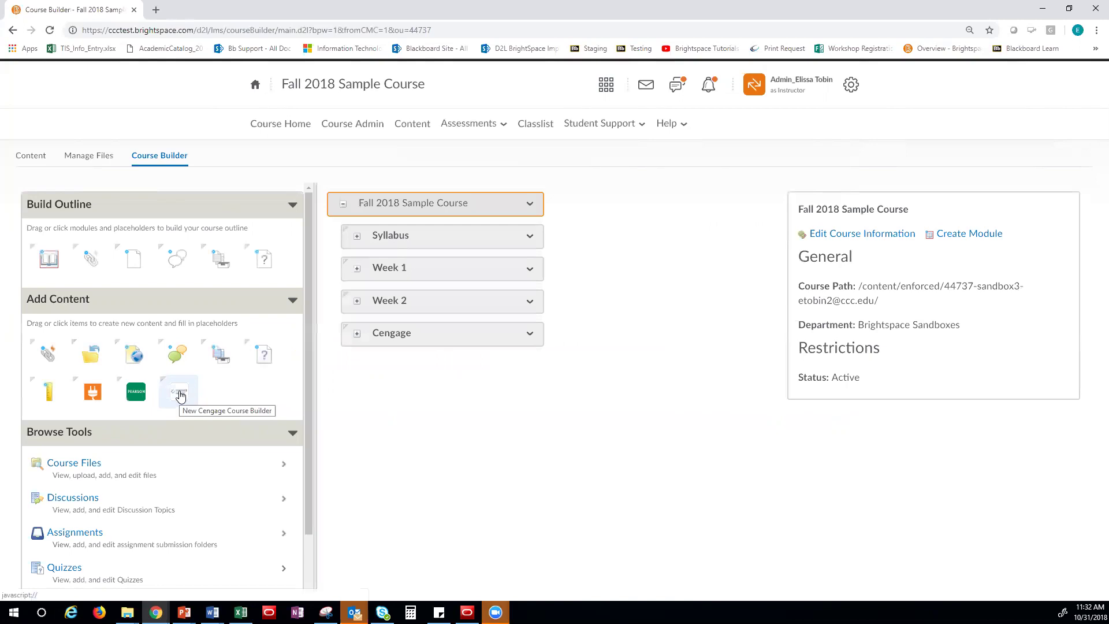
pyautogui.moveTo(180, 395); pyautogui.dragTo(434, 335)
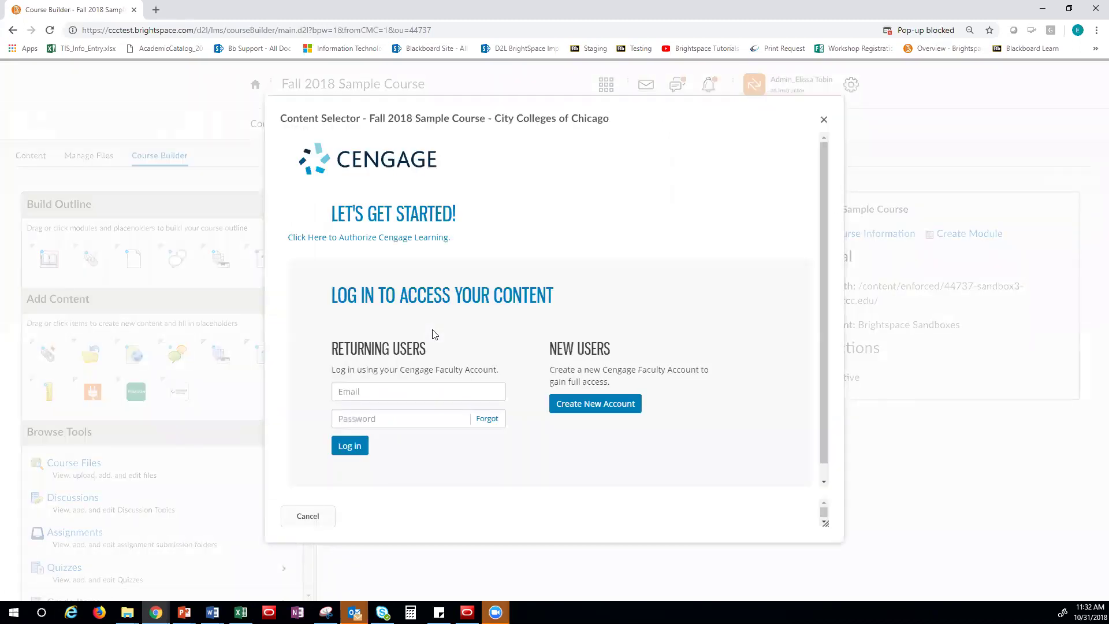
# Log in under Returning Users with the faculty account e-mail and password
pyautogui.click(368, 393)
pyautogui.press('Tab')
pyautogui.write('••••••••••••')
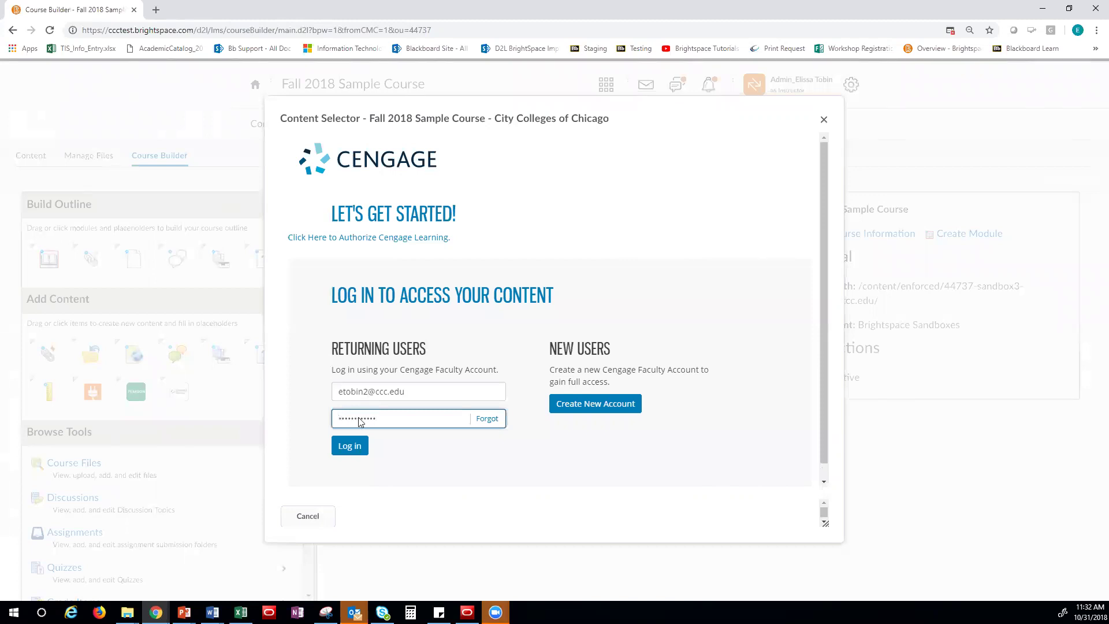
pyautogui.click(350, 446)
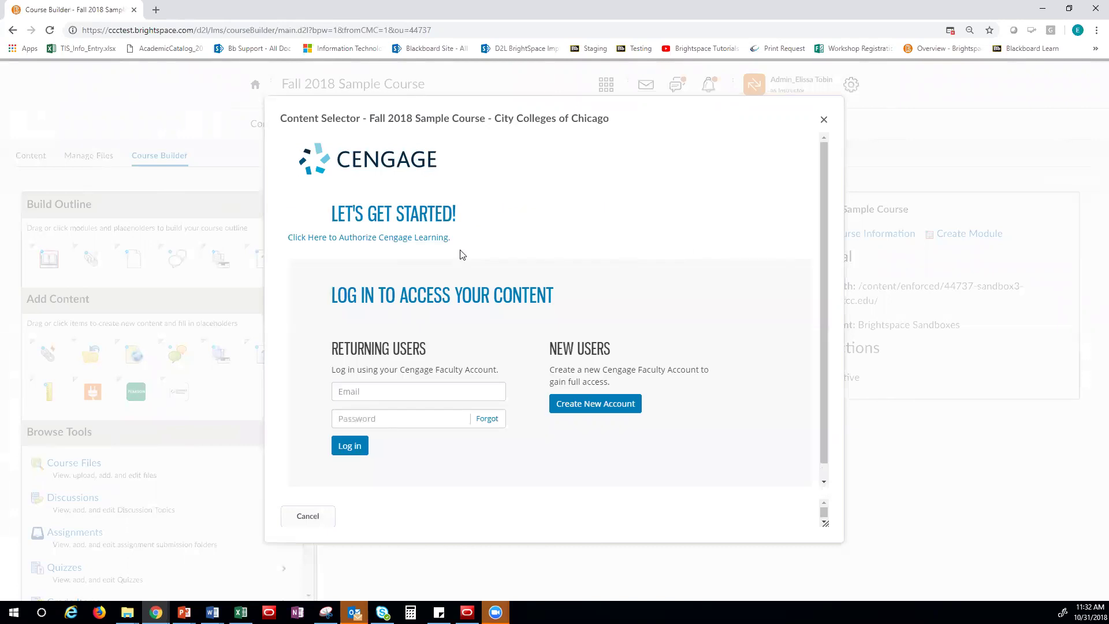
# Re-enter the faculty account e-mail and password and submit the login again
pyautogui.click(390, 395)
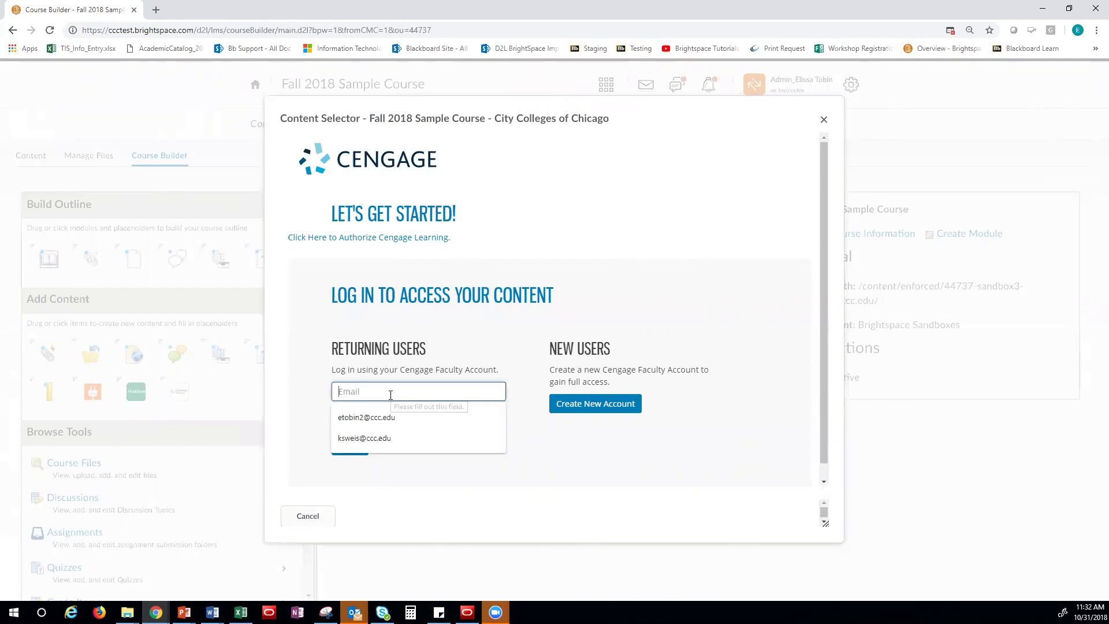
pyautogui.press('Tab')
pyautogui.write('************')
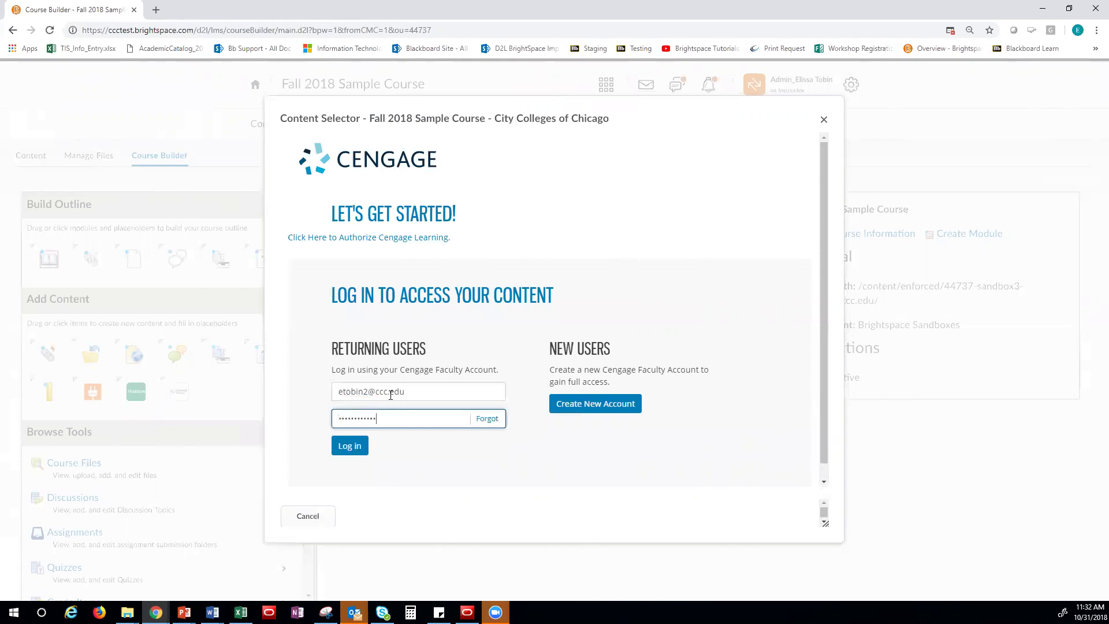
pyautogui.press('Return')
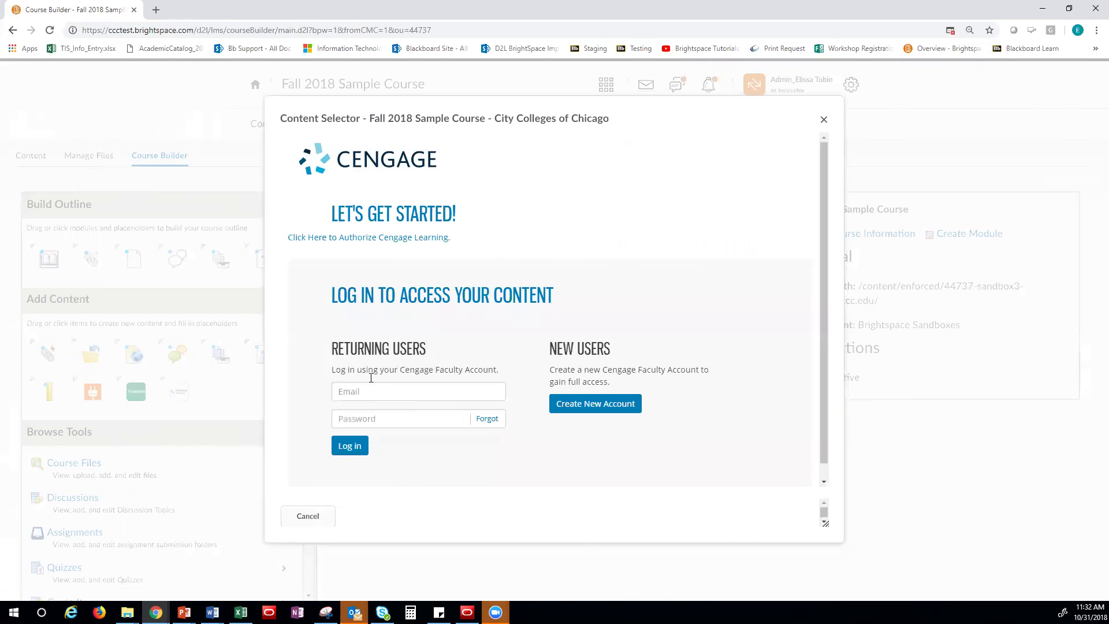
# Authorize Cengage Learning and approve the LMS integration's access to the account
pyautogui.click(416, 238)
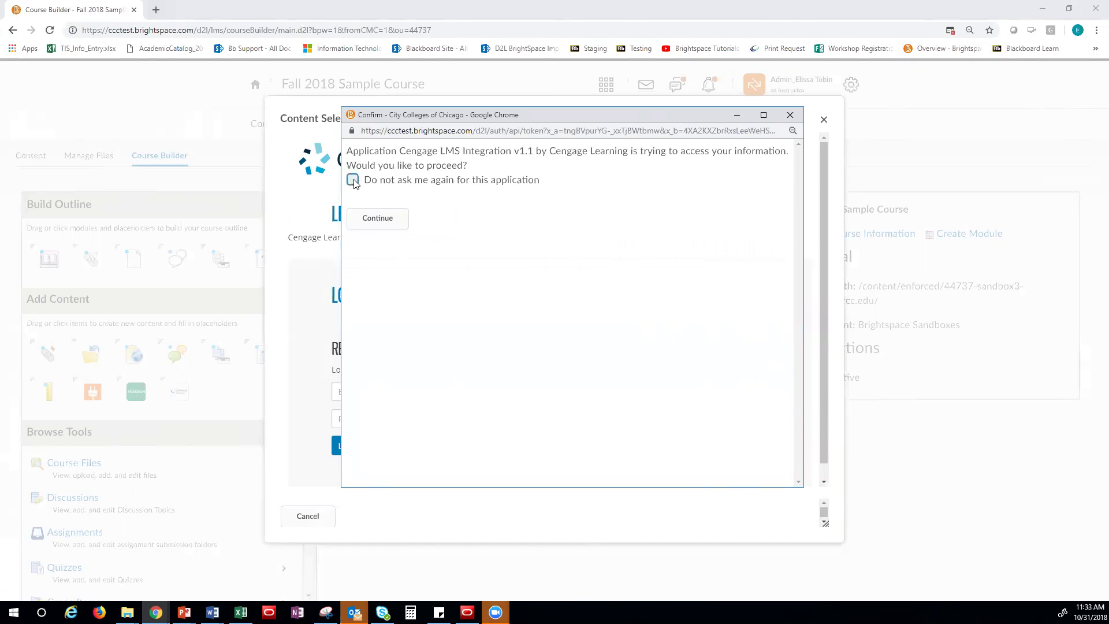
pyautogui.click(375, 230)
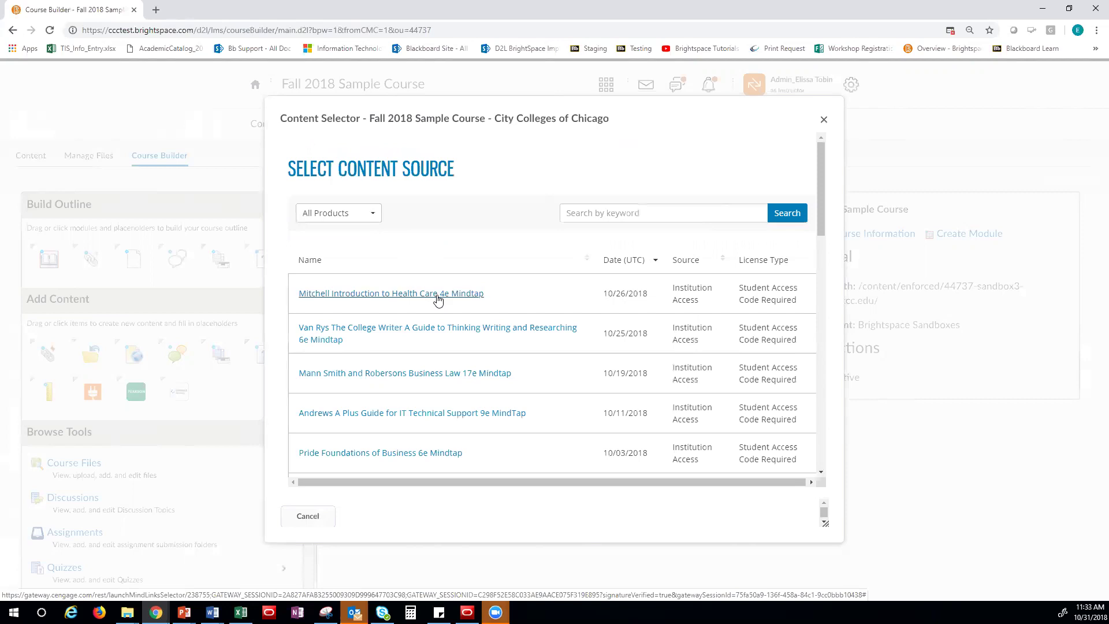
# Pick 'Mankiw Principles of Microeconomics 8e Mindtap' from the content source list
pyautogui.scroll(-2, 445, 340)
pyautogui.scroll(-1, 445, 340)
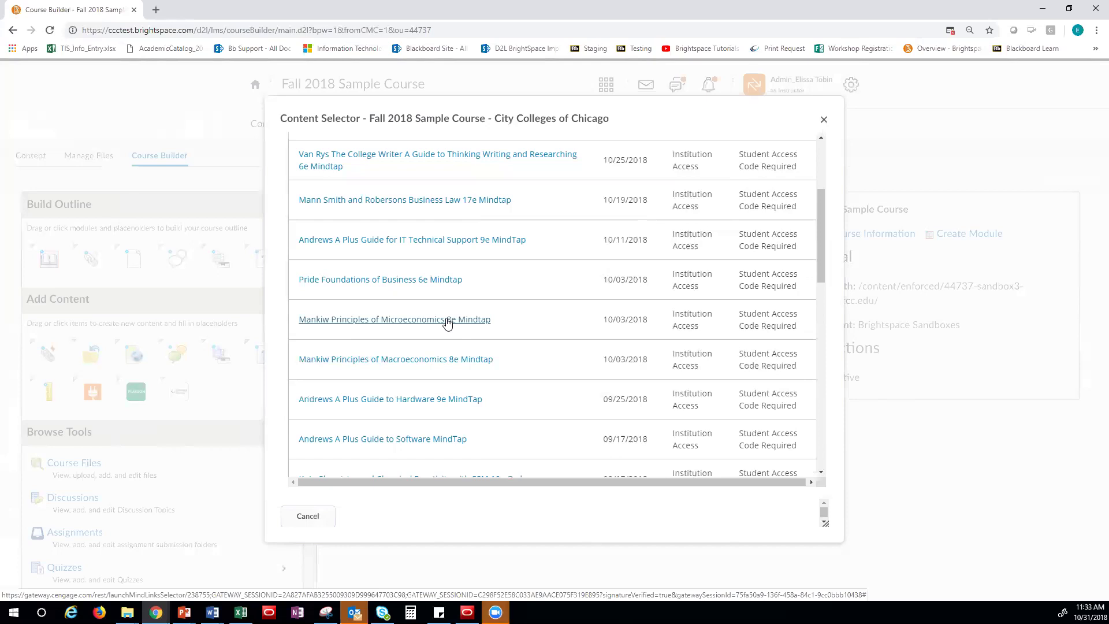
pyautogui.click(390, 319)
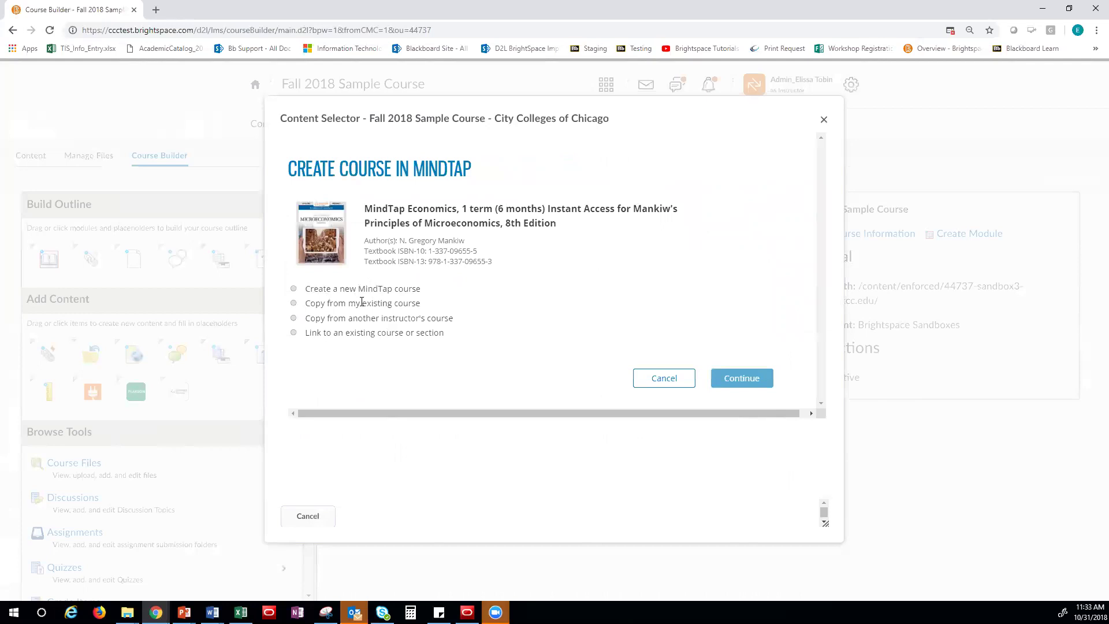
# Choose to create a new MindTap course named 'Fall 2018 Sample Course 2'
pyautogui.click(294, 288)
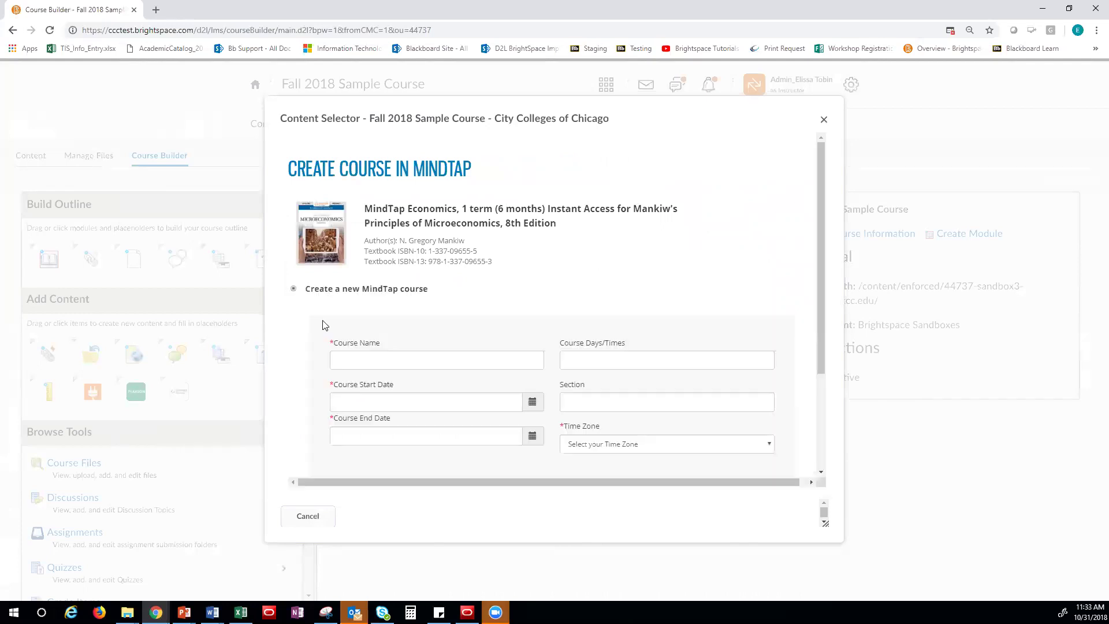
pyautogui.click(363, 361)
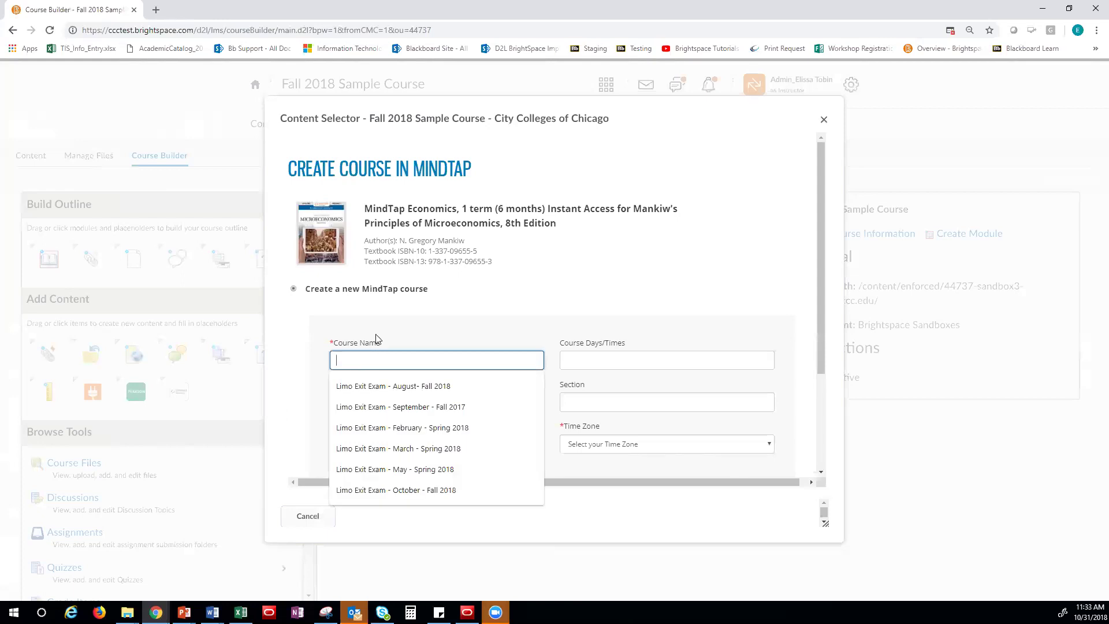
pyautogui.write('Fal')
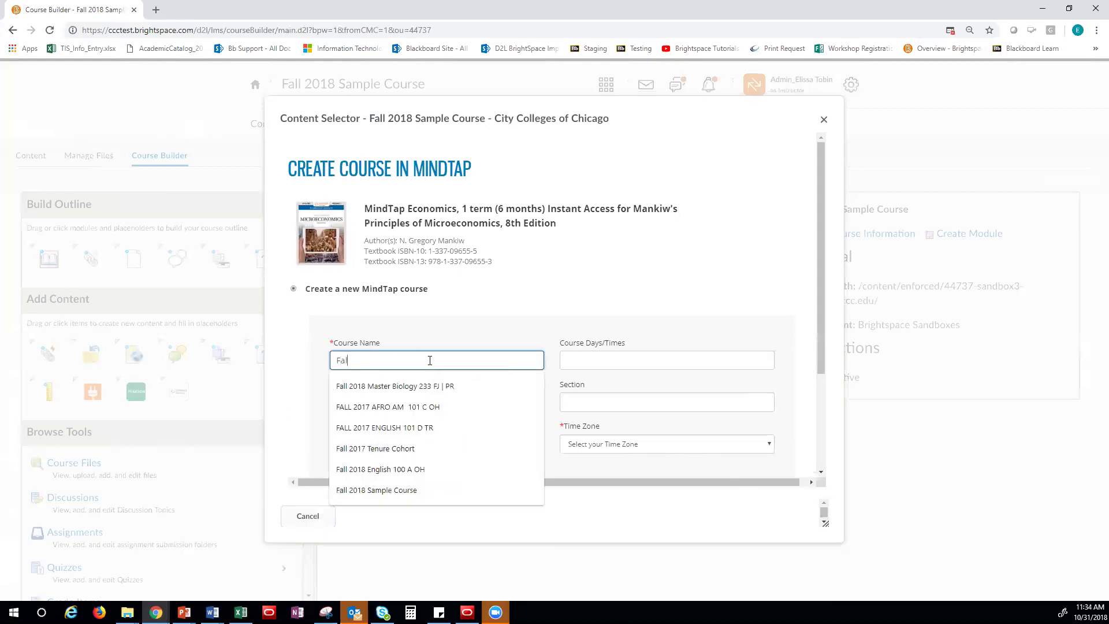
pyautogui.write('l 2018 Sample Cour')
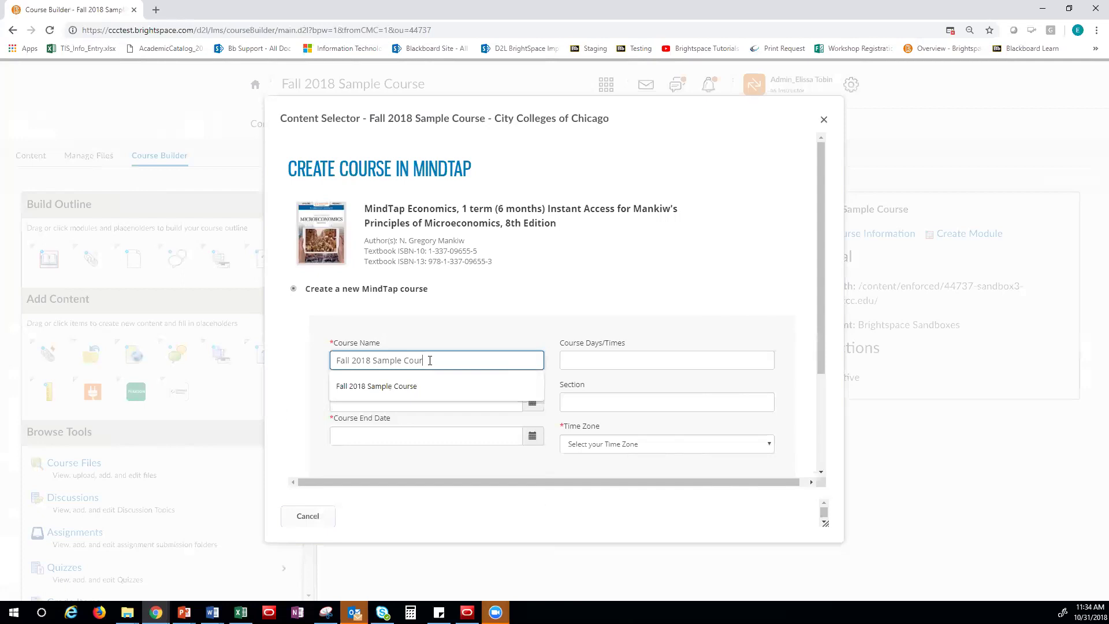
pyautogui.write('se 2')
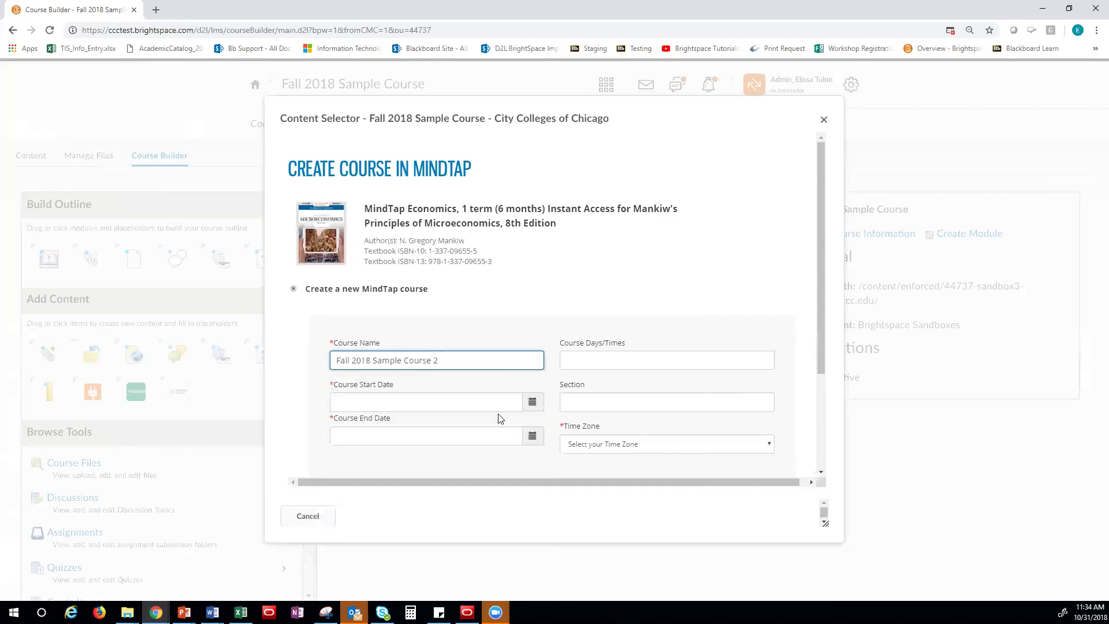
pyautogui.click(536, 402)
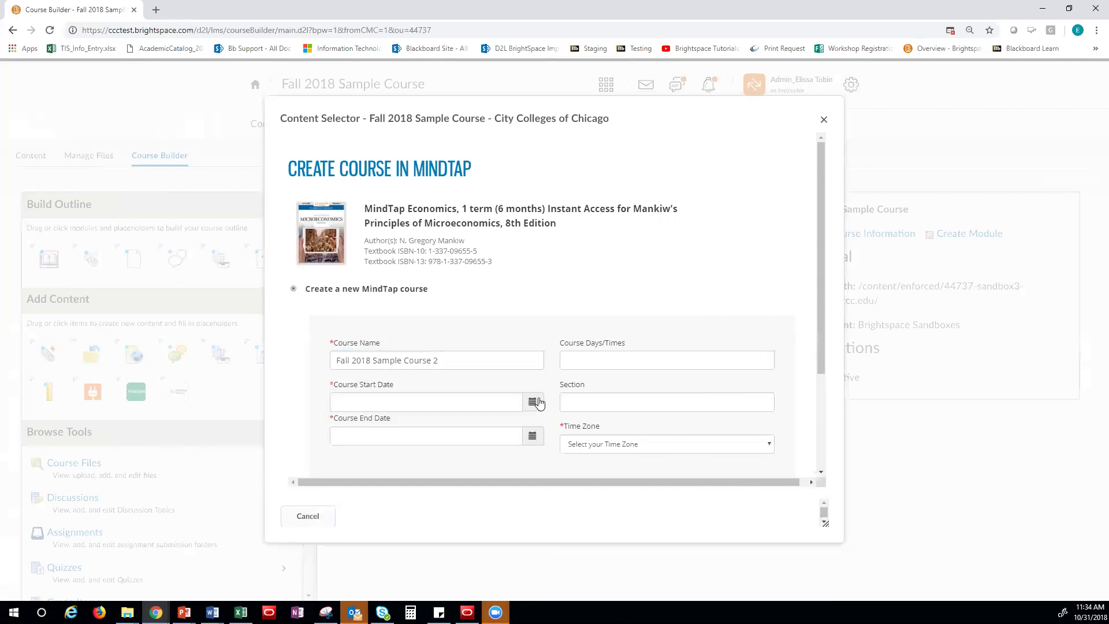
# Set dates 10/31/2018 to 12/15/2018 and Central Time zone, then submit the course
pyautogui.click(533, 407)
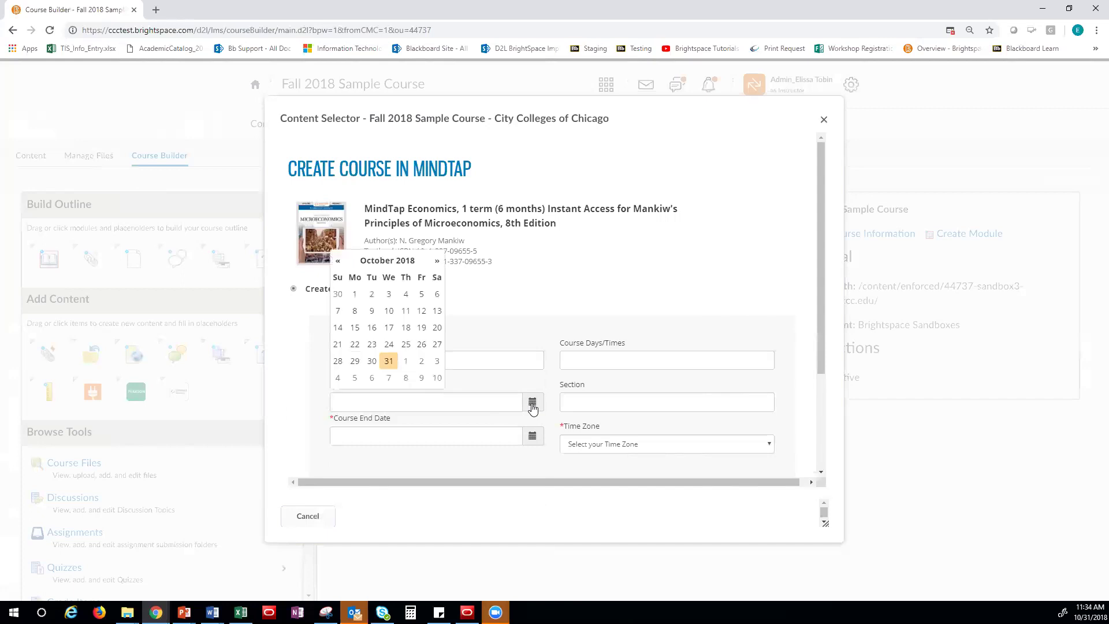
pyautogui.click(388, 360)
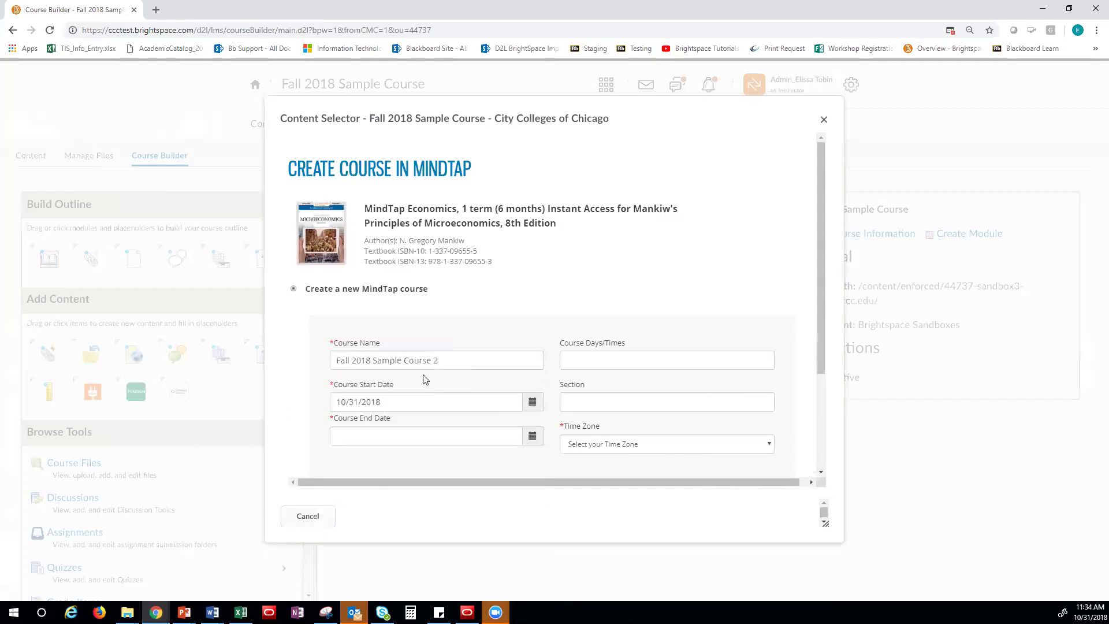
pyautogui.click(531, 436)
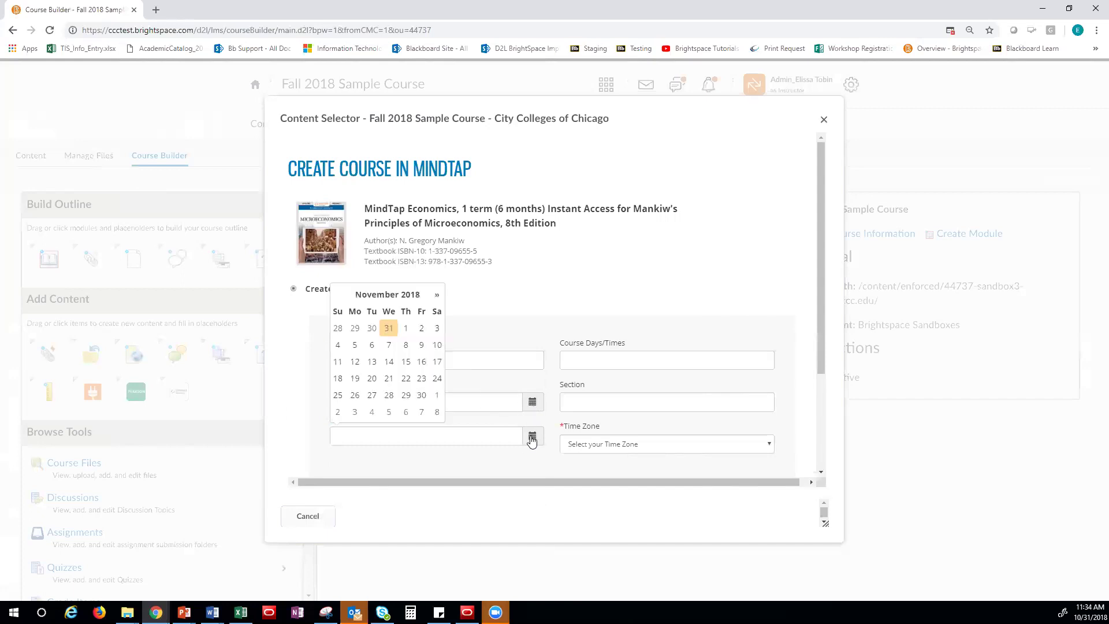
pyautogui.click(437, 297)
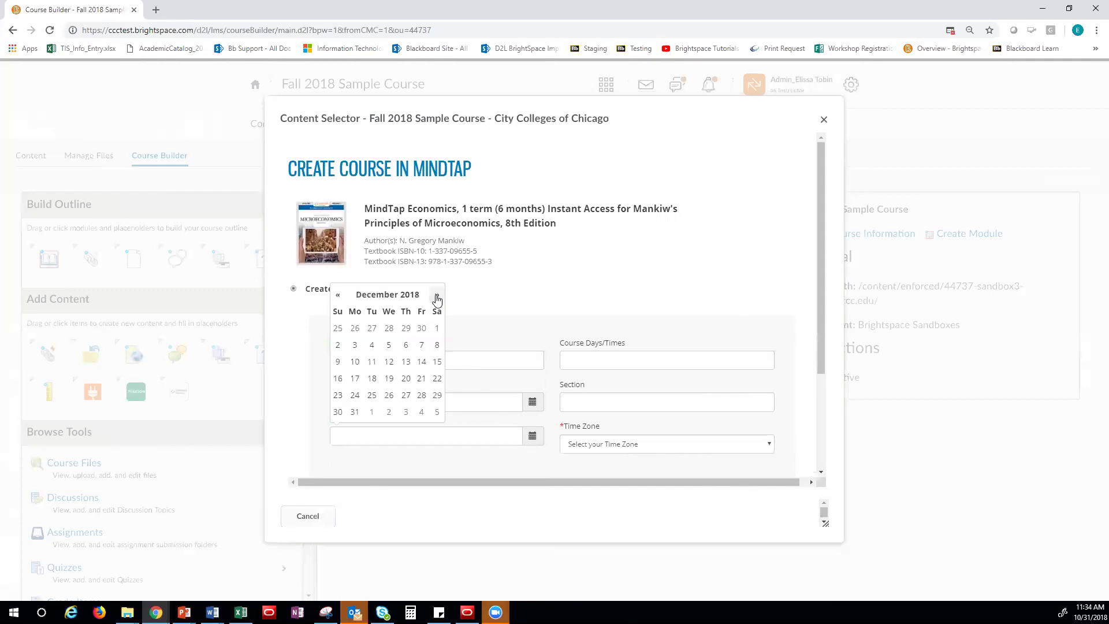
pyautogui.click(437, 360)
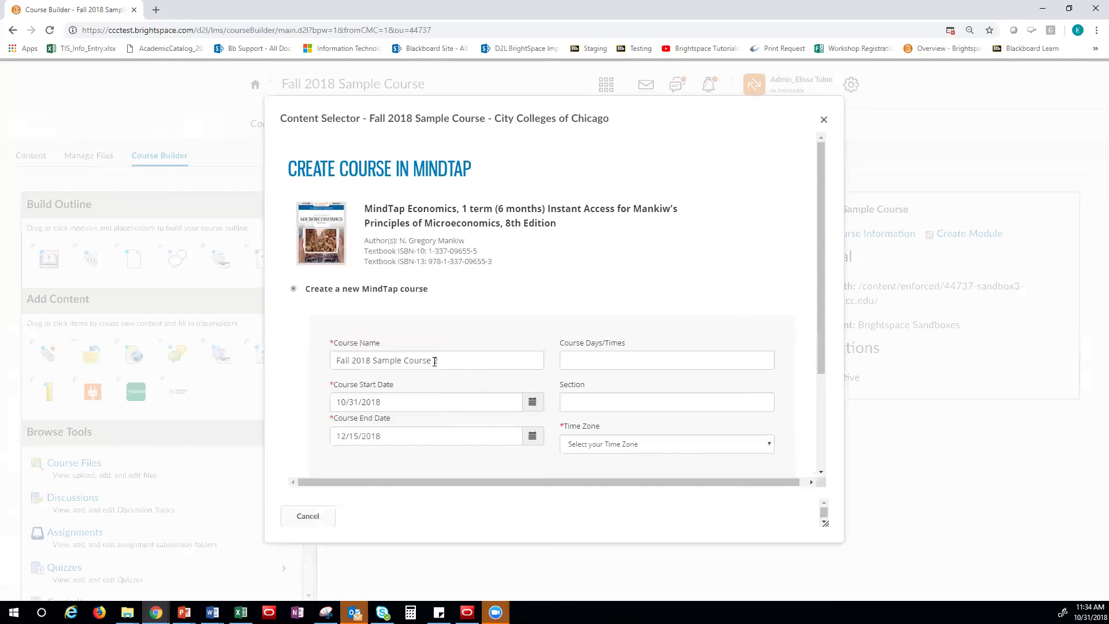
pyautogui.click(615, 449)
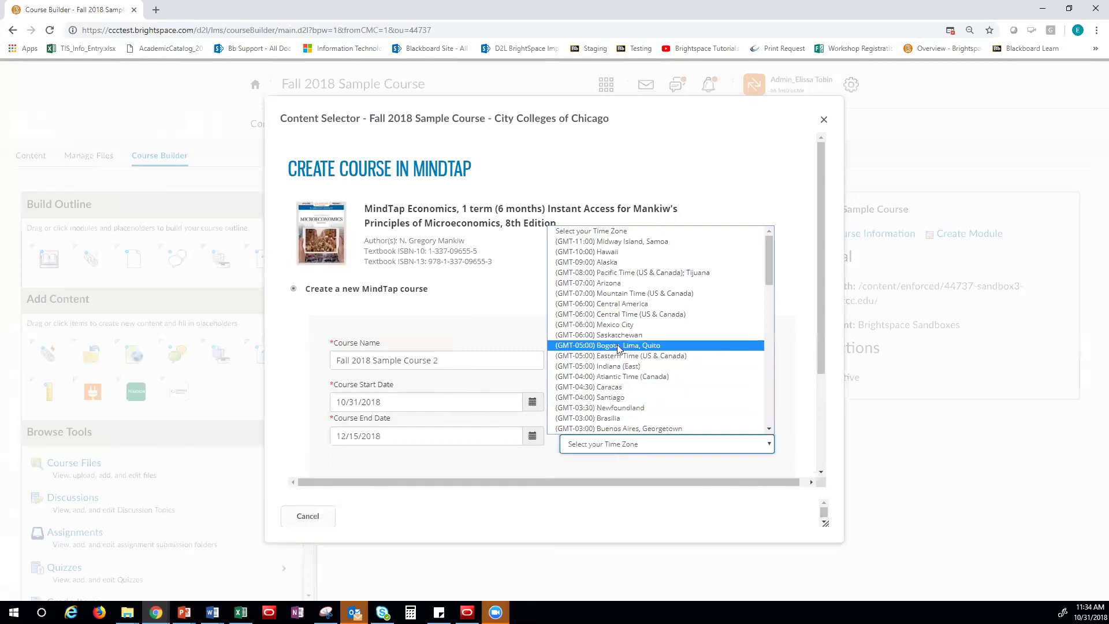
pyautogui.click(617, 315)
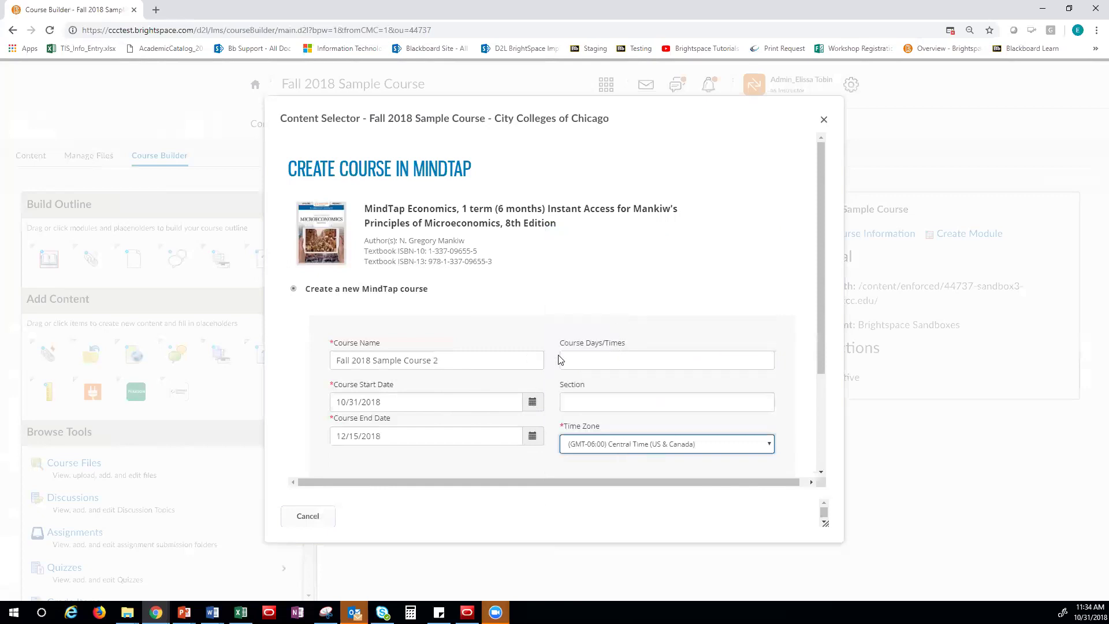
pyautogui.scroll(-3, 560, 361)
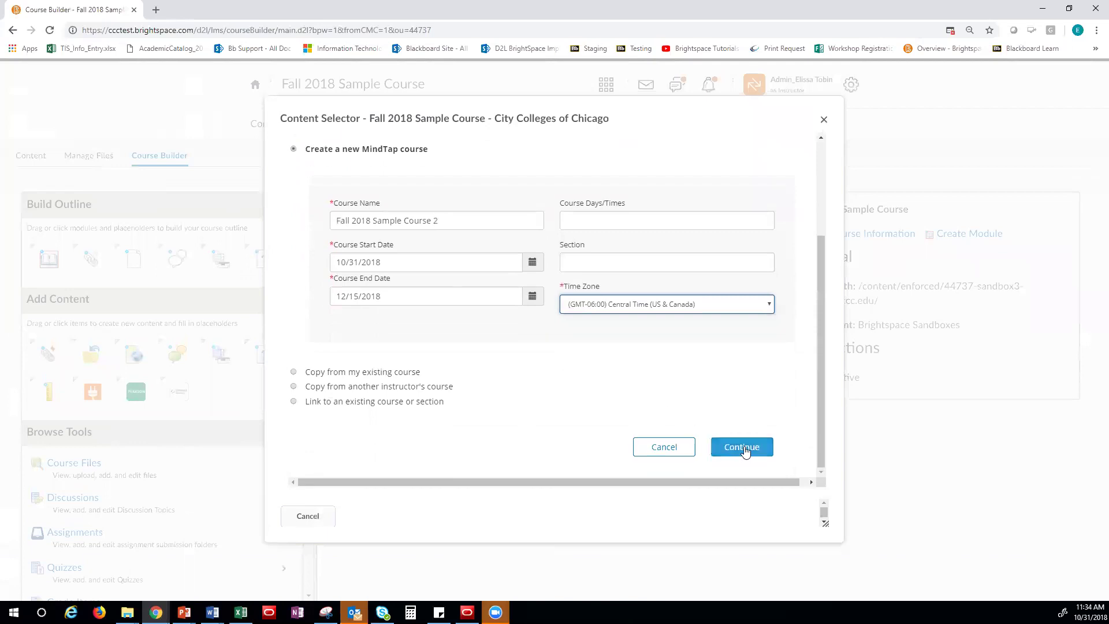
pyautogui.click(743, 448)
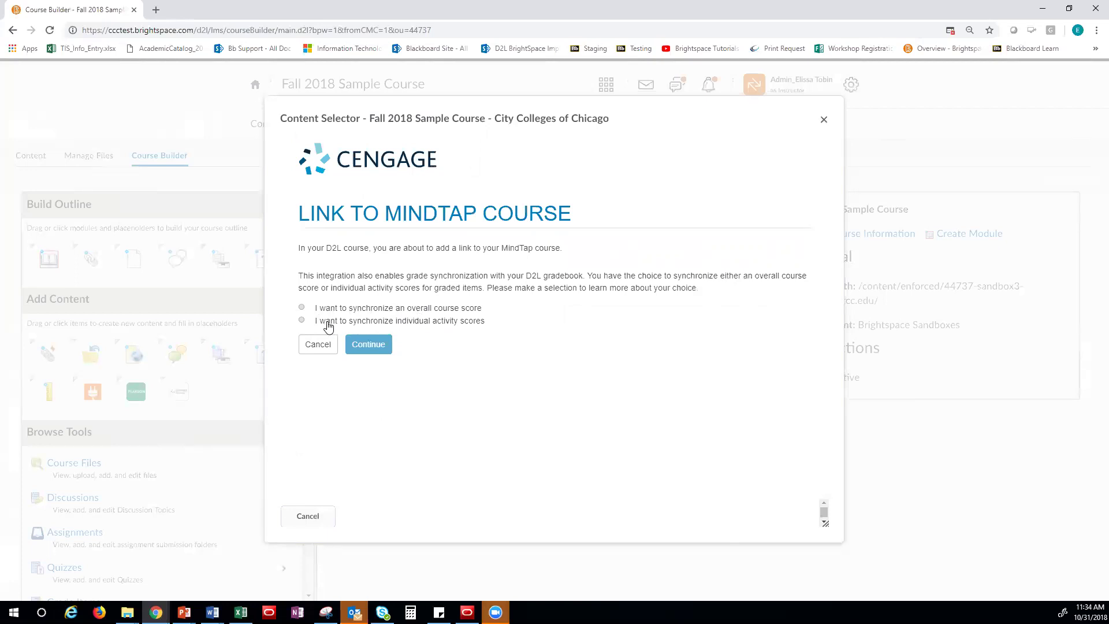
# Choose to synchronize individual activity scores with the gradebook and finish the import
pyautogui.click(302, 320)
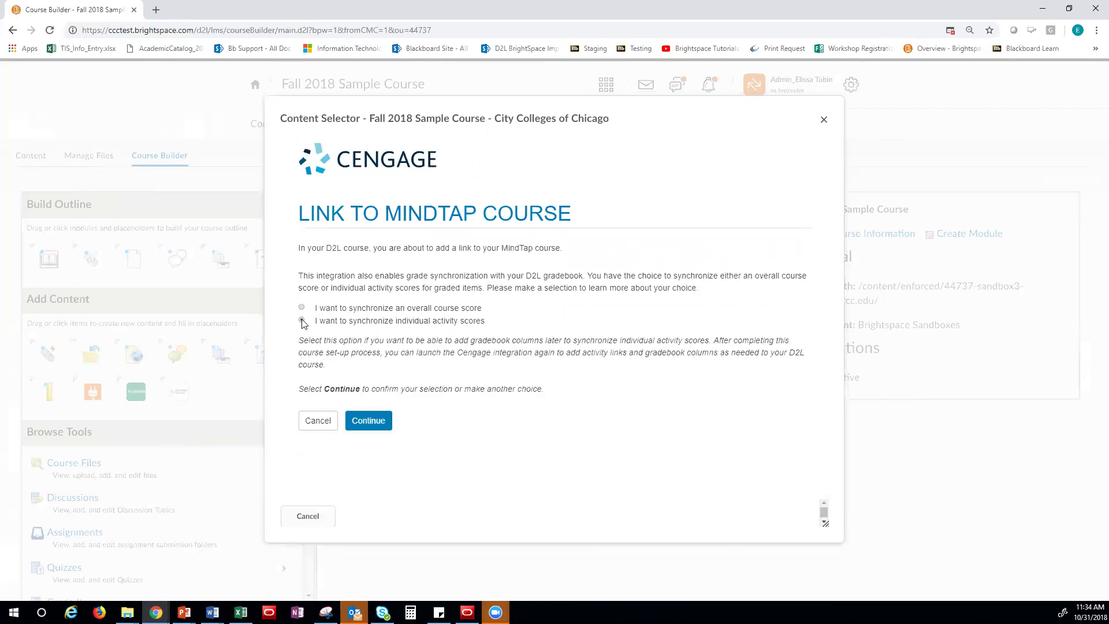
pyautogui.click(369, 425)
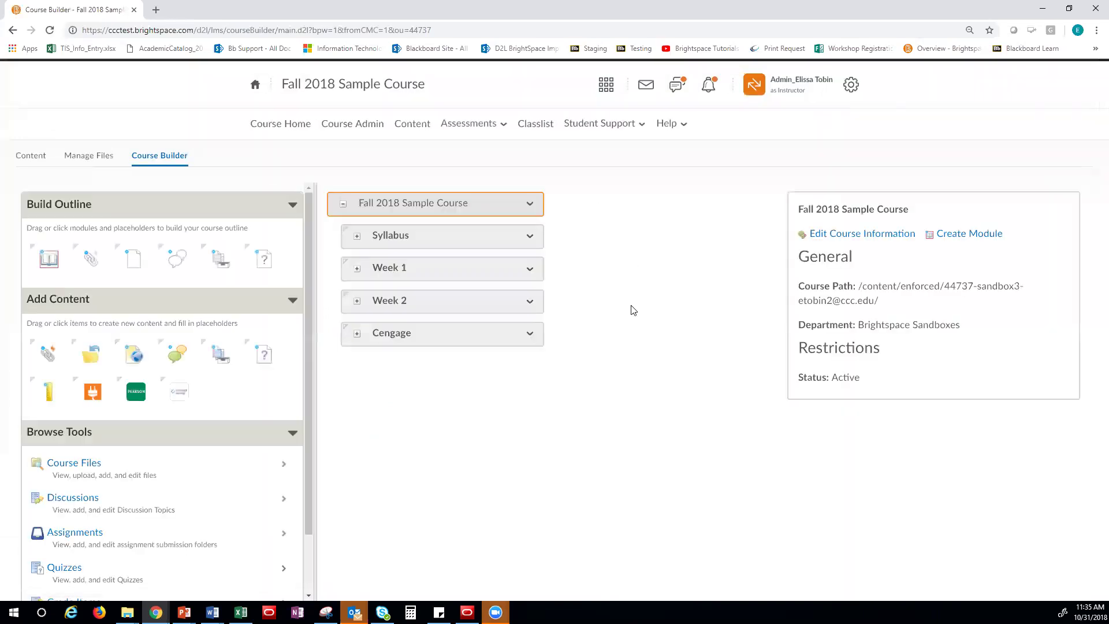
# Expand the Cengage node in Course Builder, then view the Cengage module's content page
pyautogui.click(356, 335)
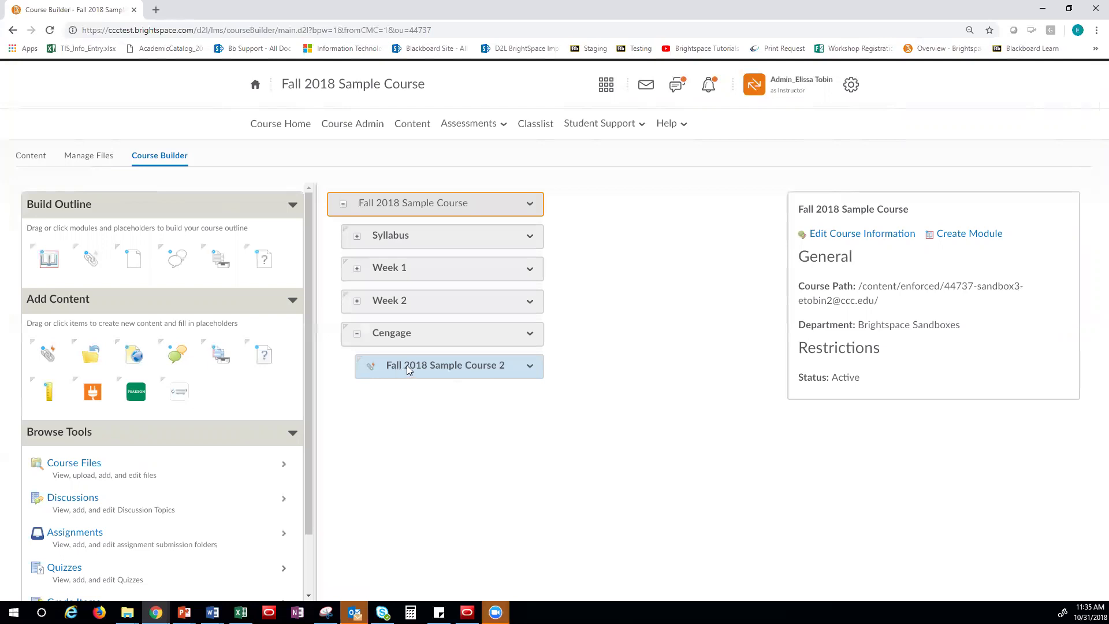
pyautogui.click(404, 124)
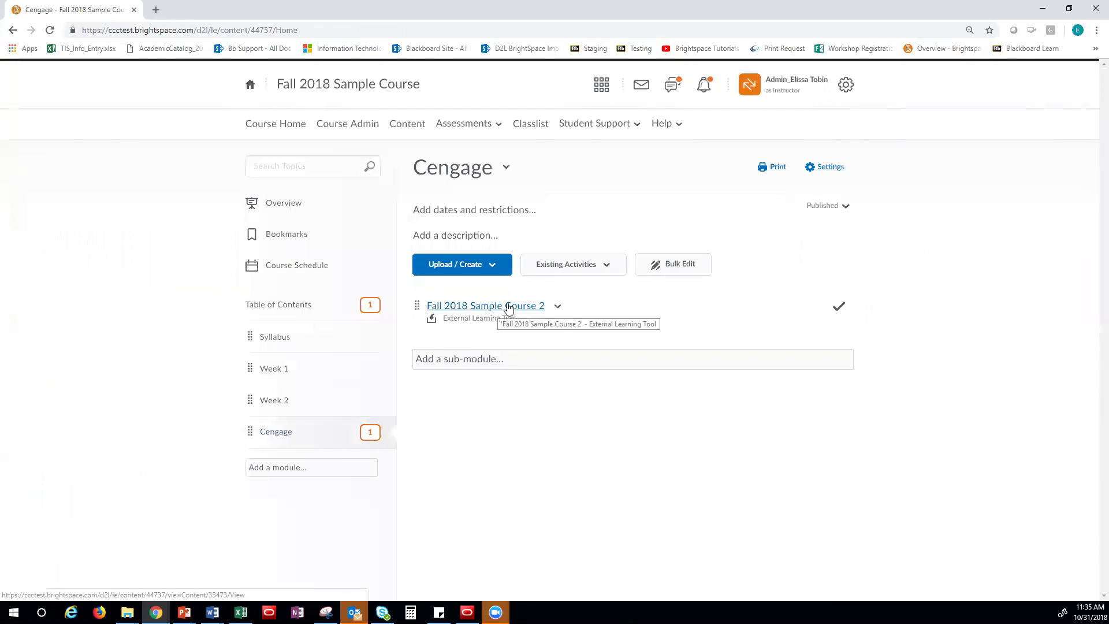
# Always allow pop-ups from the Brightspace site and relaunch the Fall 2018 Sample Course 2 link
pyautogui.click(508, 306)
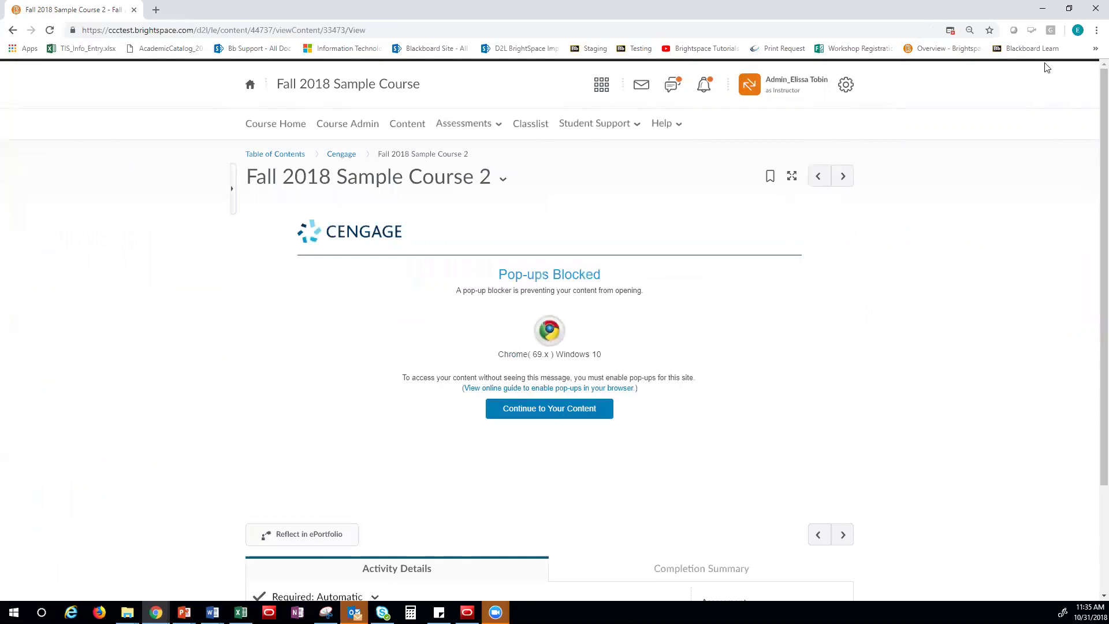
pyautogui.click(950, 31)
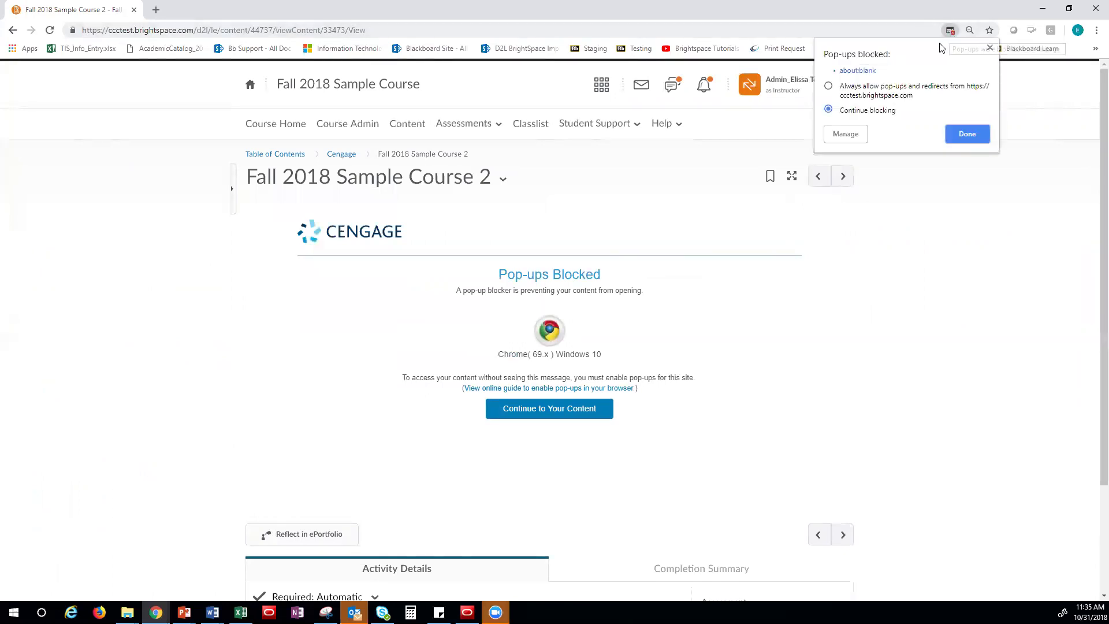
pyautogui.click(829, 87)
pyautogui.click(979, 139)
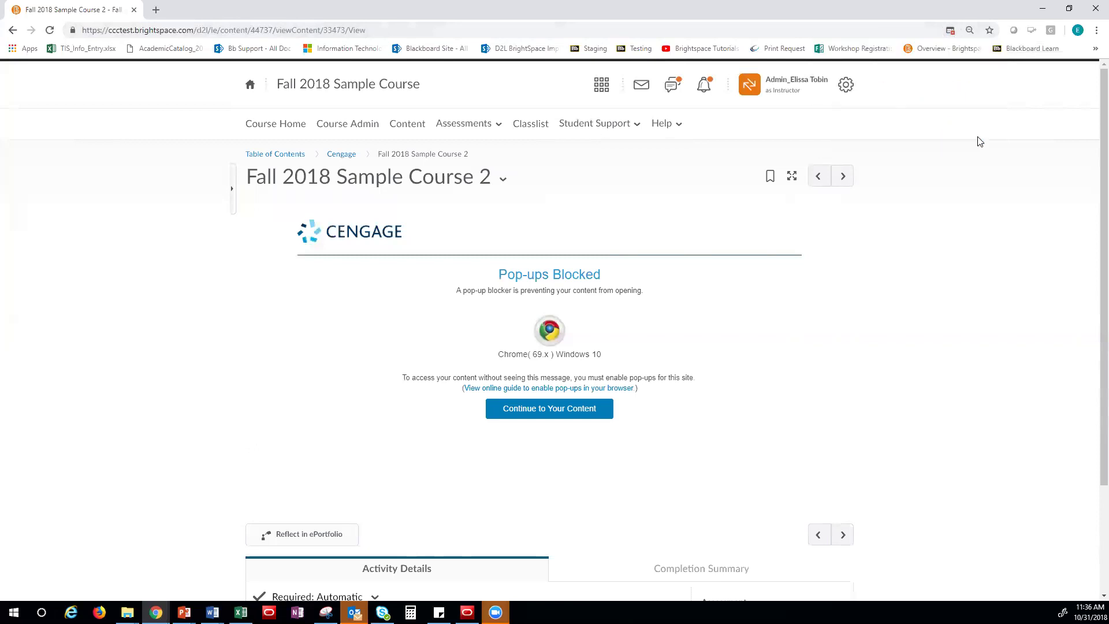
pyautogui.click(333, 156)
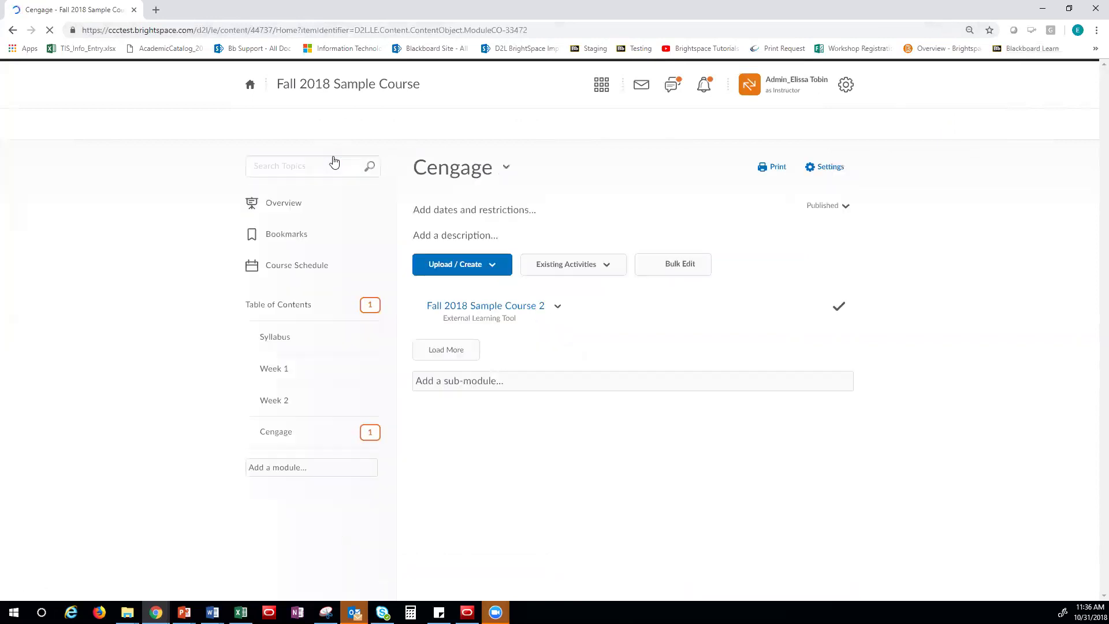
pyautogui.click(465, 306)
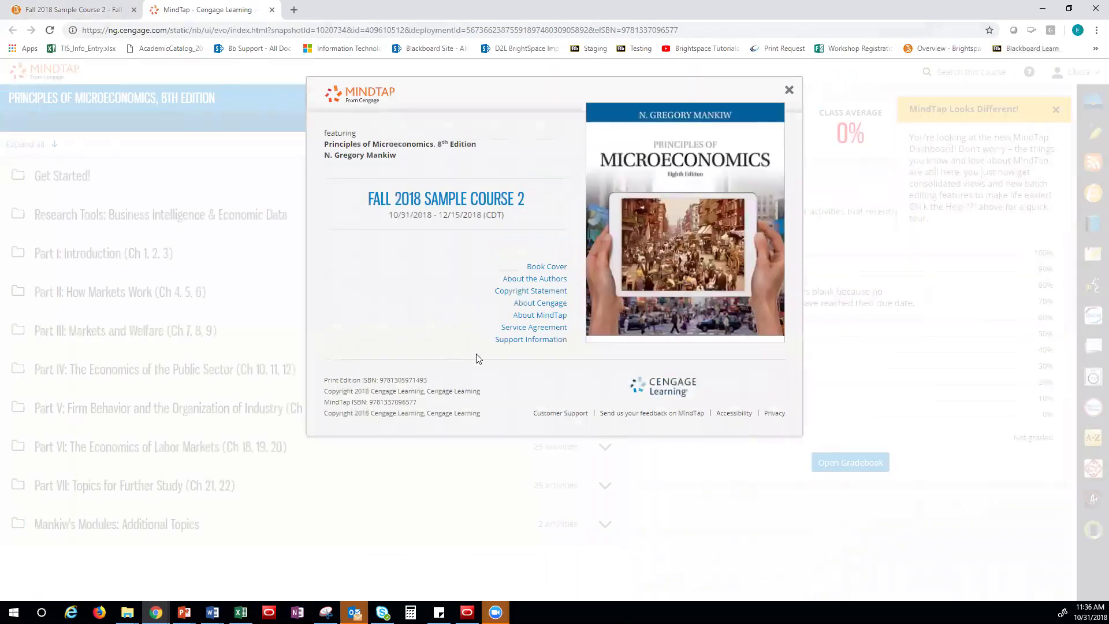
# Close MindTap's course info dialog and welcome tour, then return to the Brightspace tab
pyautogui.click(791, 93)
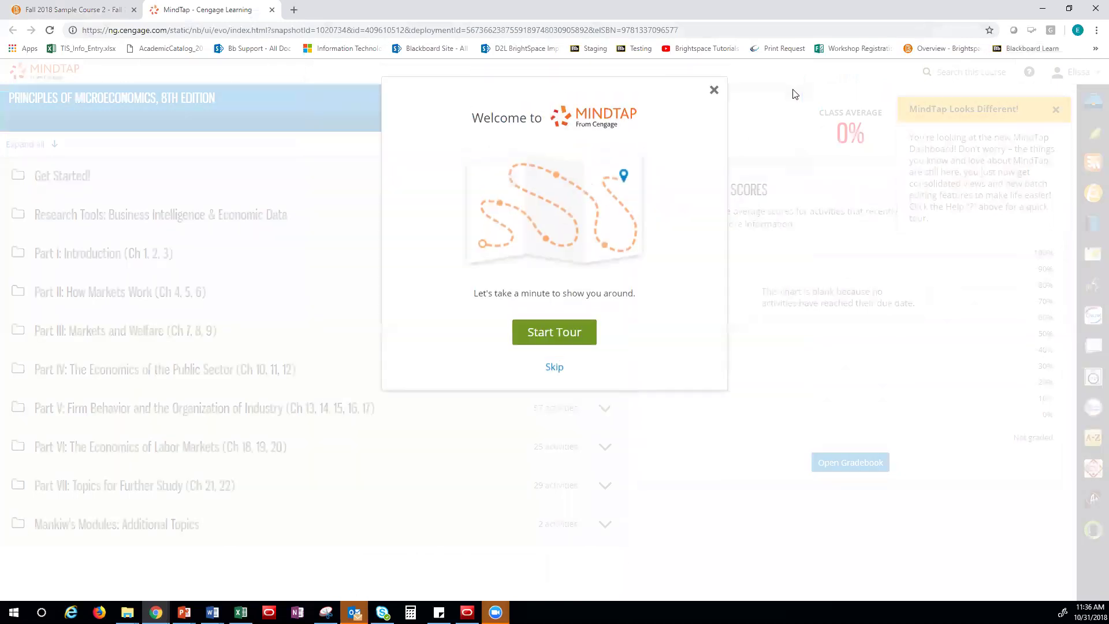
pyautogui.click(713, 91)
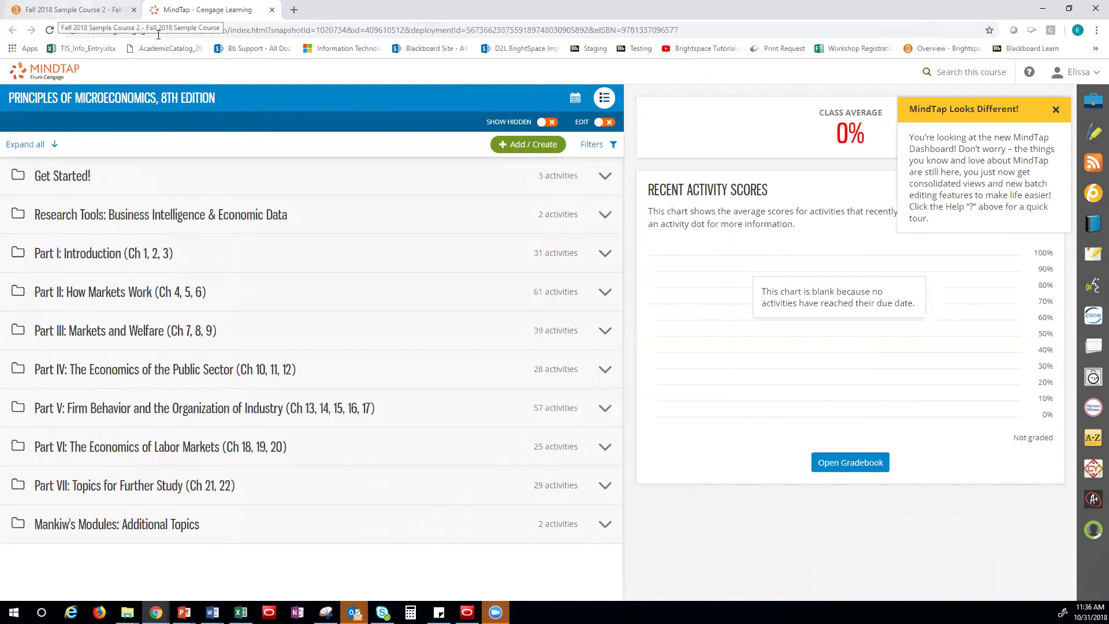
pyautogui.click(58, 10)
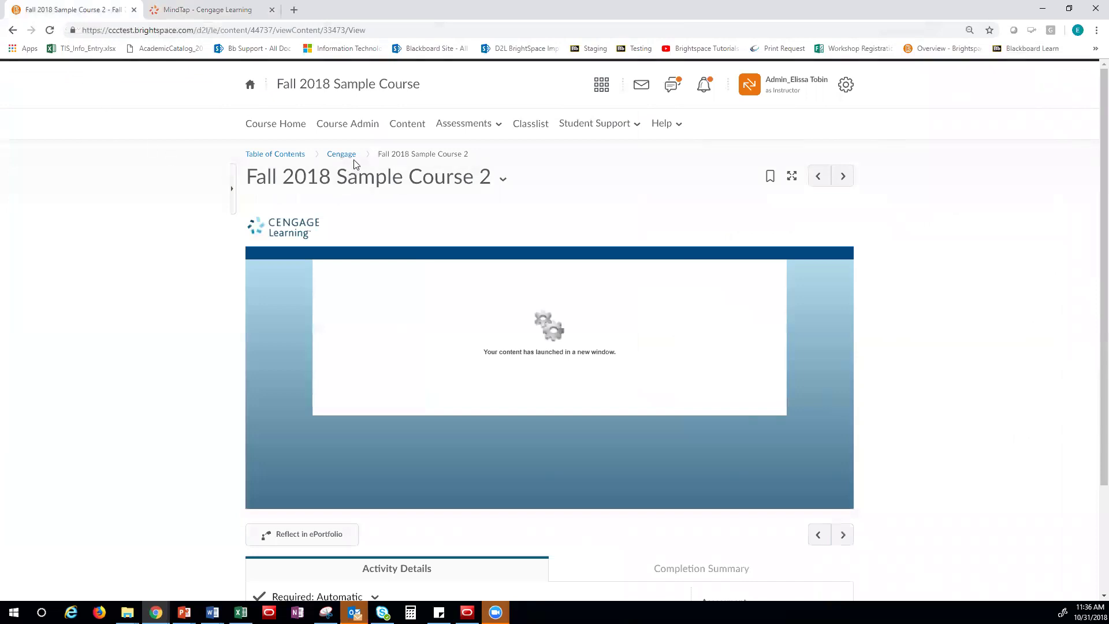
# Return to the Cengage module's content page, where Fall 2018 Sample Course 2 is listed
pyautogui.click(401, 127)
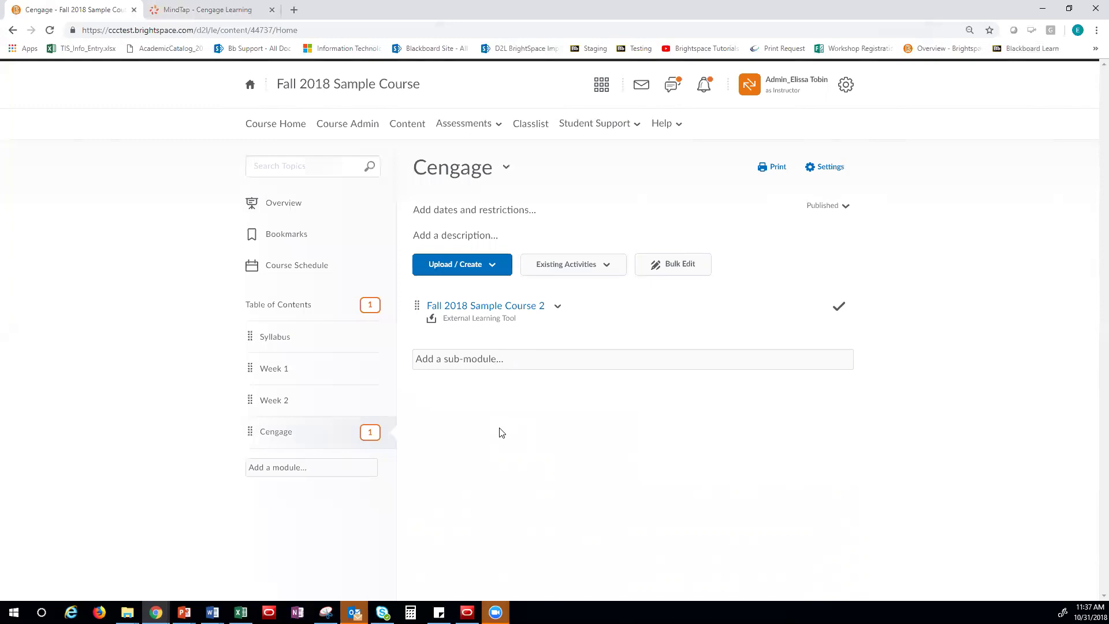
# Start Course Builder from Course Admin and expand the Cengage module in the outline
pyautogui.click(356, 126)
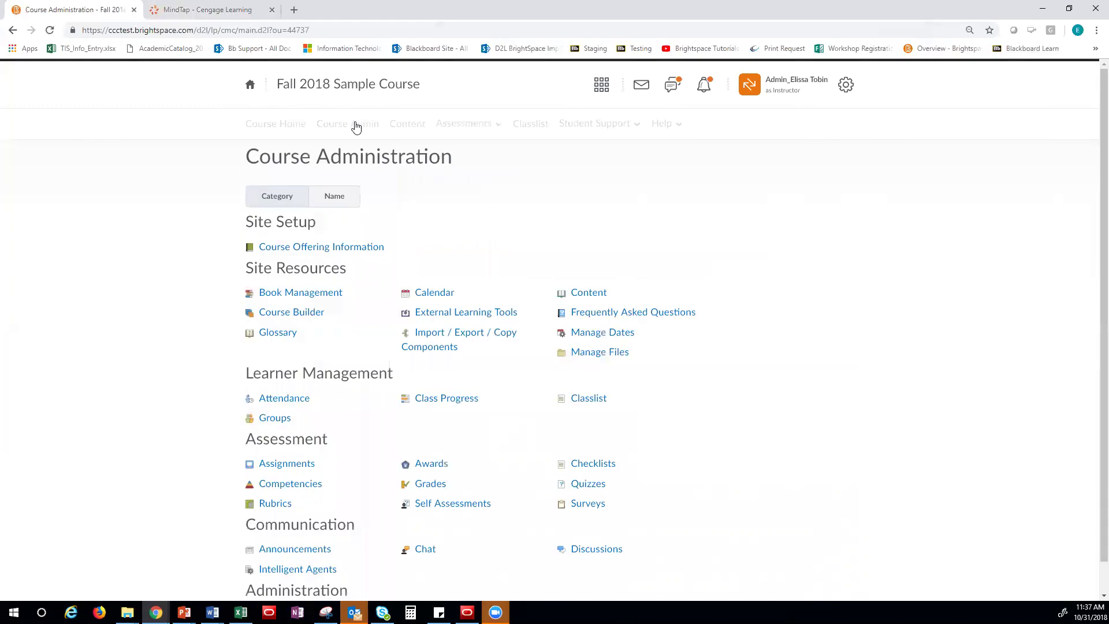
pyautogui.click(293, 316)
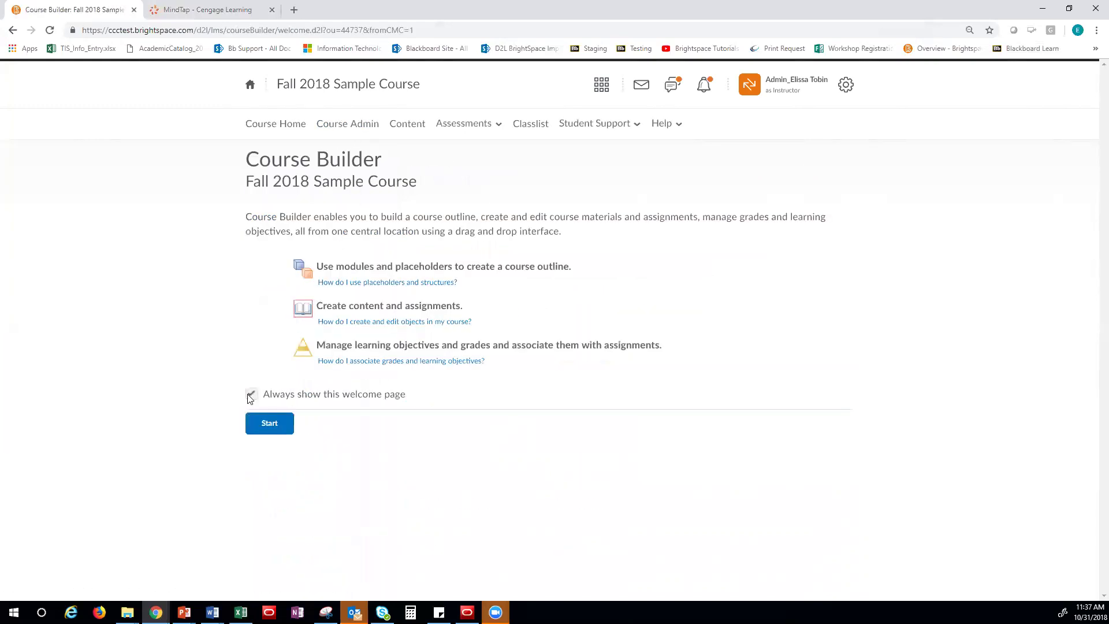
pyautogui.click(269, 423)
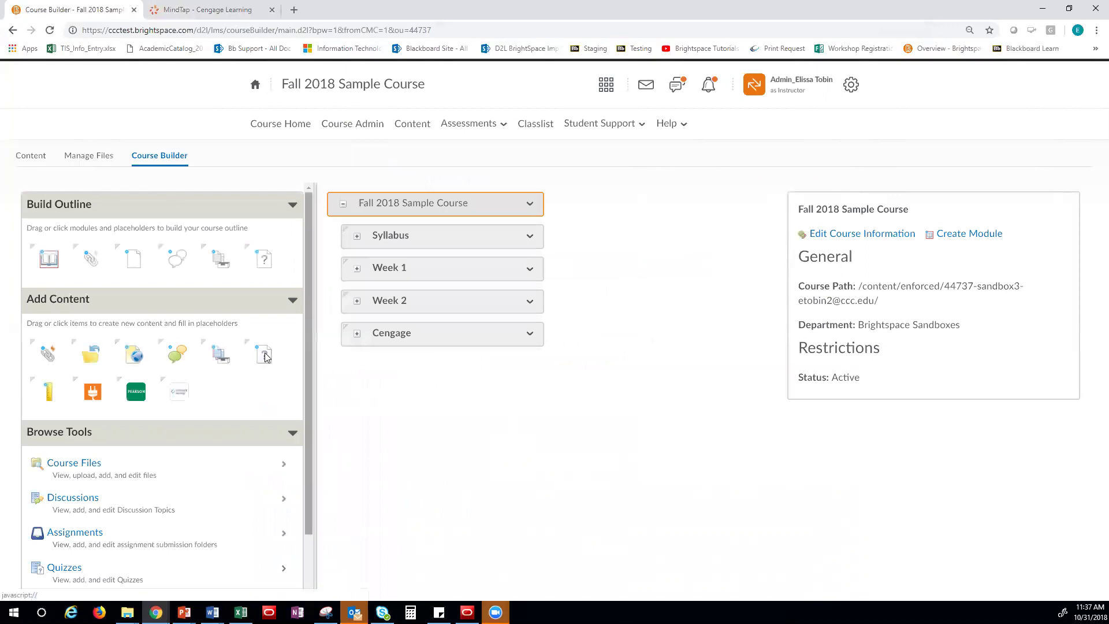
pyautogui.click(356, 335)
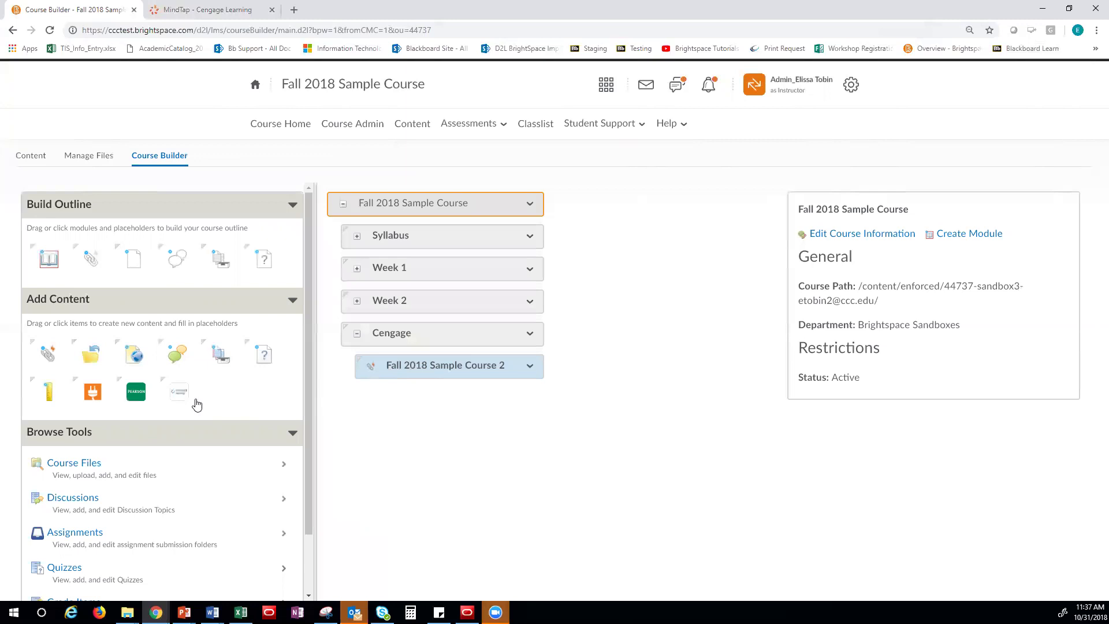
# Drop Cengage content into the Cengage module, selecting Homework (Ch 01) and (Ch 02) for course and gradebook
pyautogui.moveTo(178, 394); pyautogui.dragTo(424, 333)
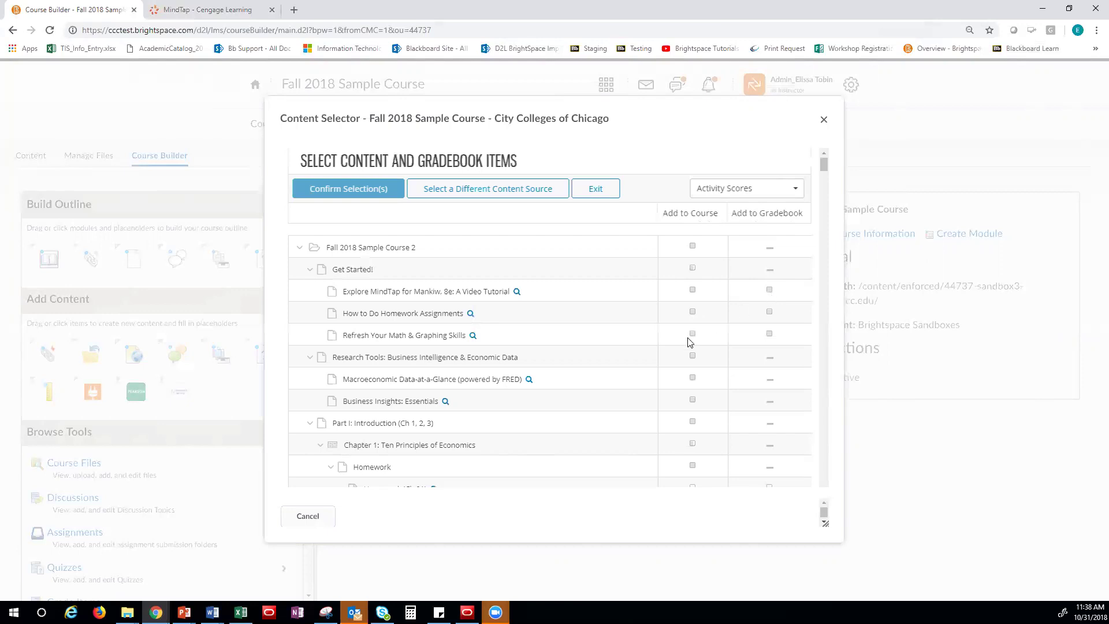
pyautogui.scroll(-2, 687, 342)
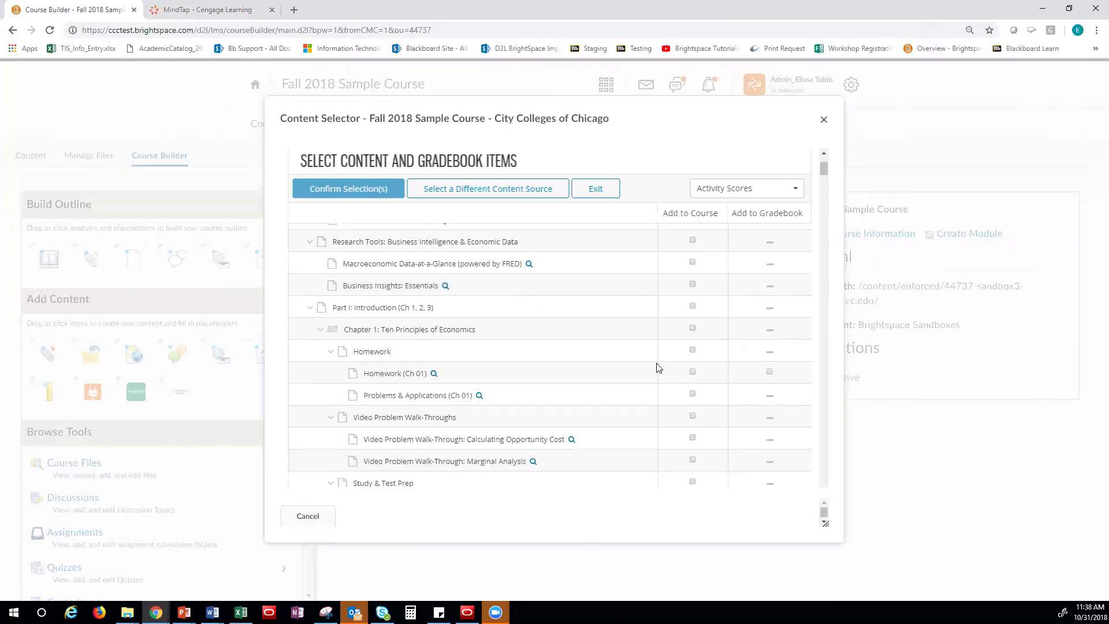
pyautogui.click(692, 372)
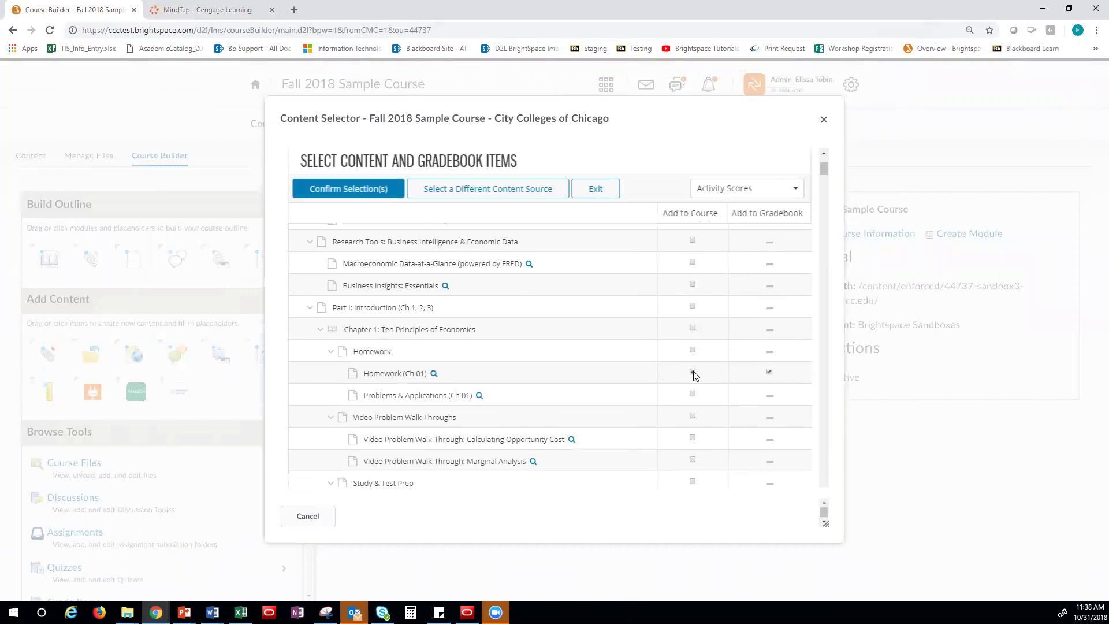
pyautogui.click(768, 373)
pyautogui.scroll(-1, 695, 379)
pyautogui.scroll(-3, 700, 346)
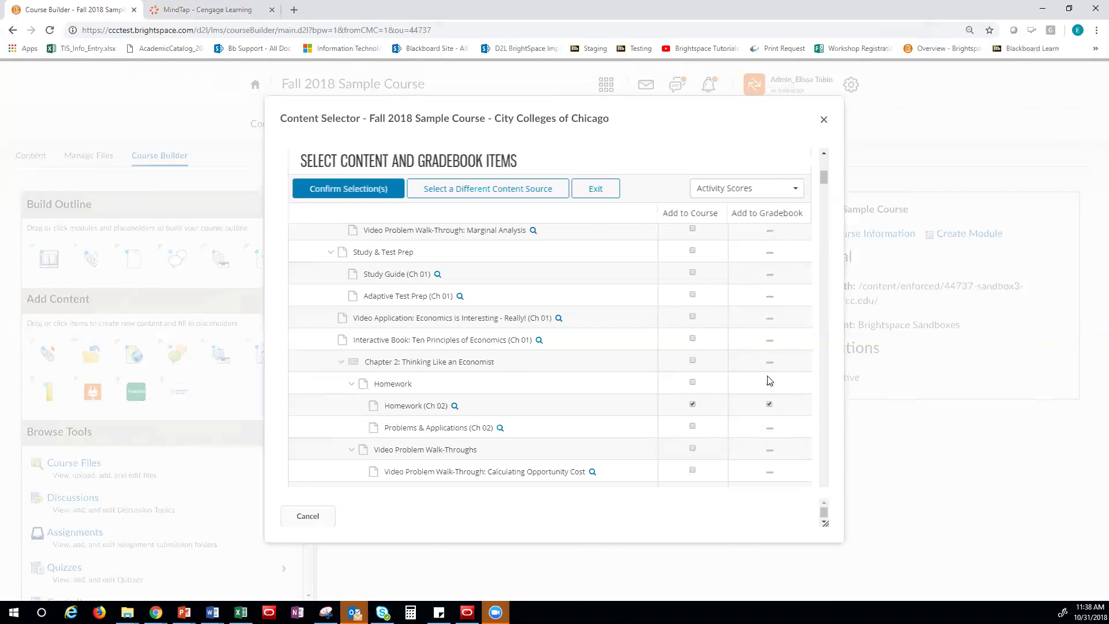
pyautogui.click(338, 191)
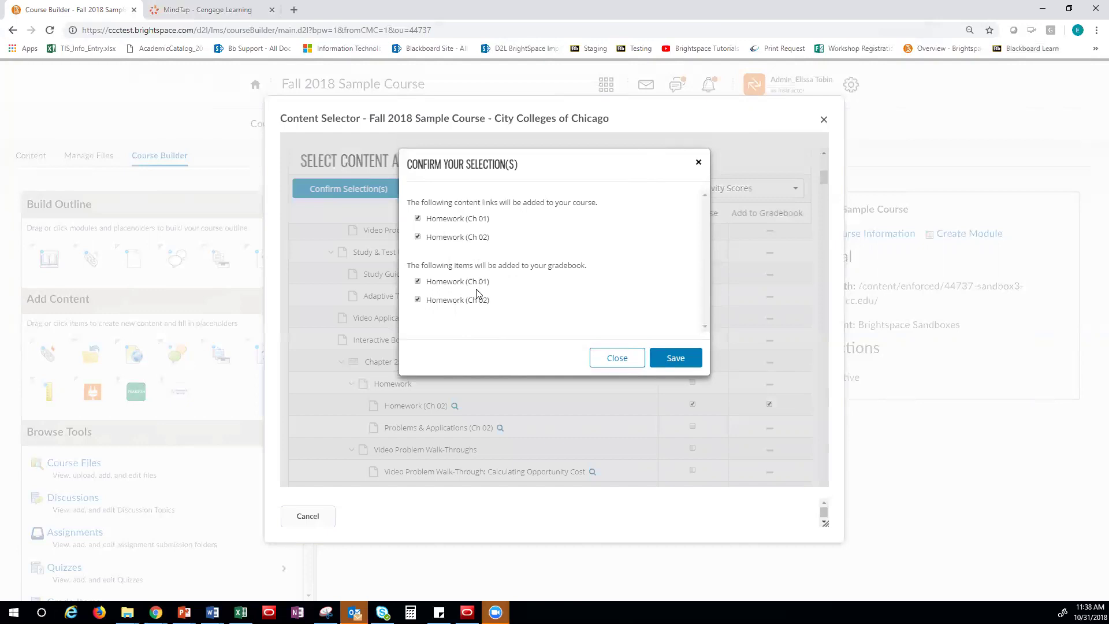
# Save the Homework (Ch 01) and (Ch 02) links and view them in the Cengage module content
pyautogui.click(677, 360)
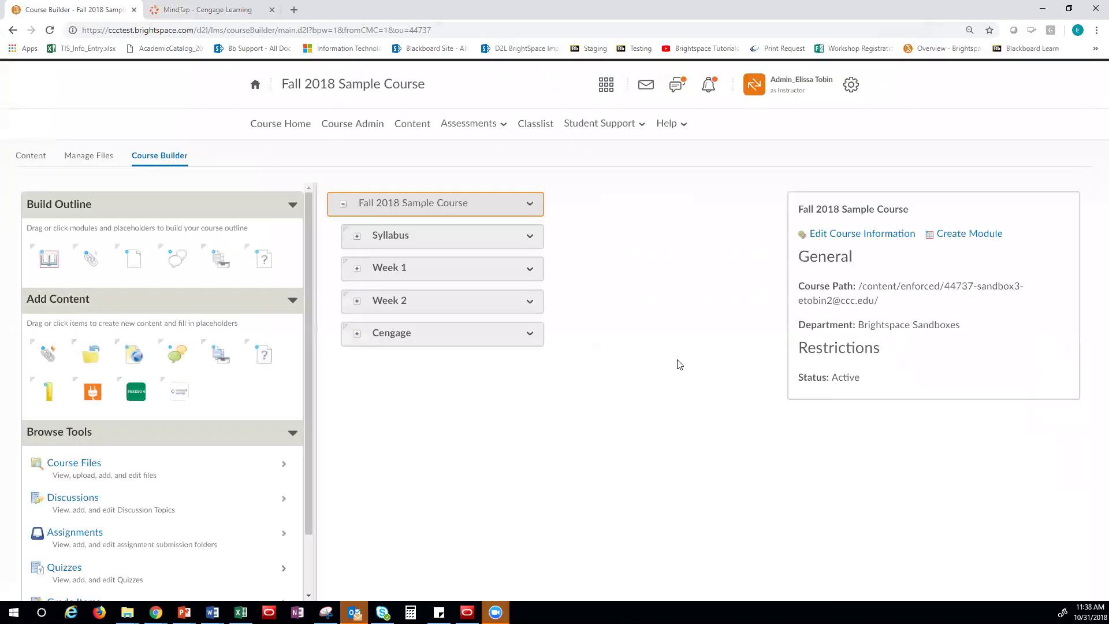
pyautogui.click(357, 334)
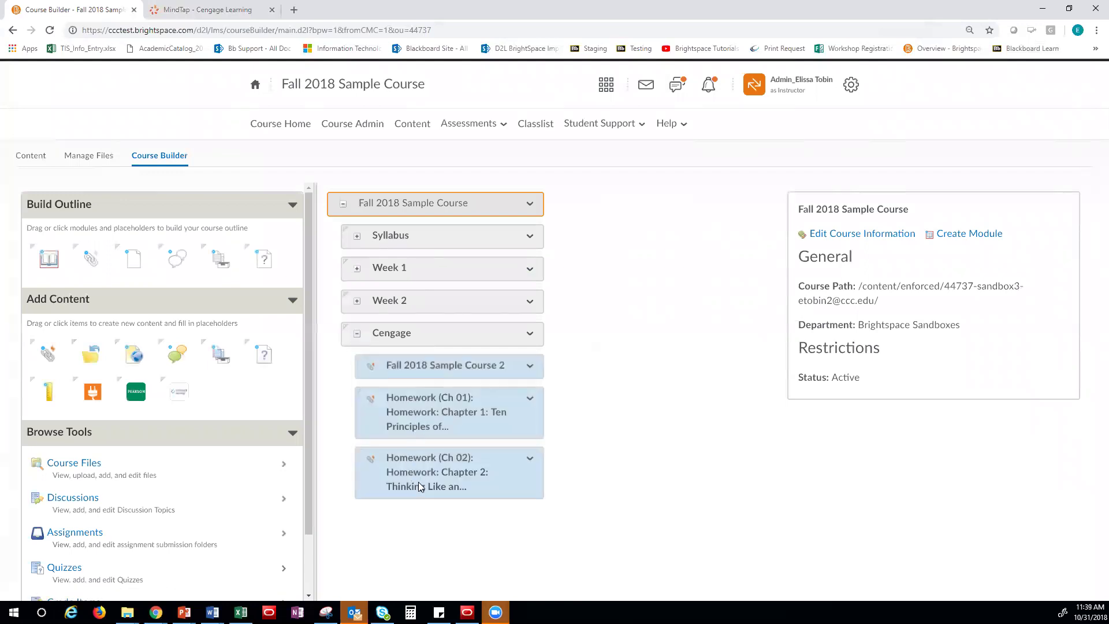
pyautogui.click(410, 125)
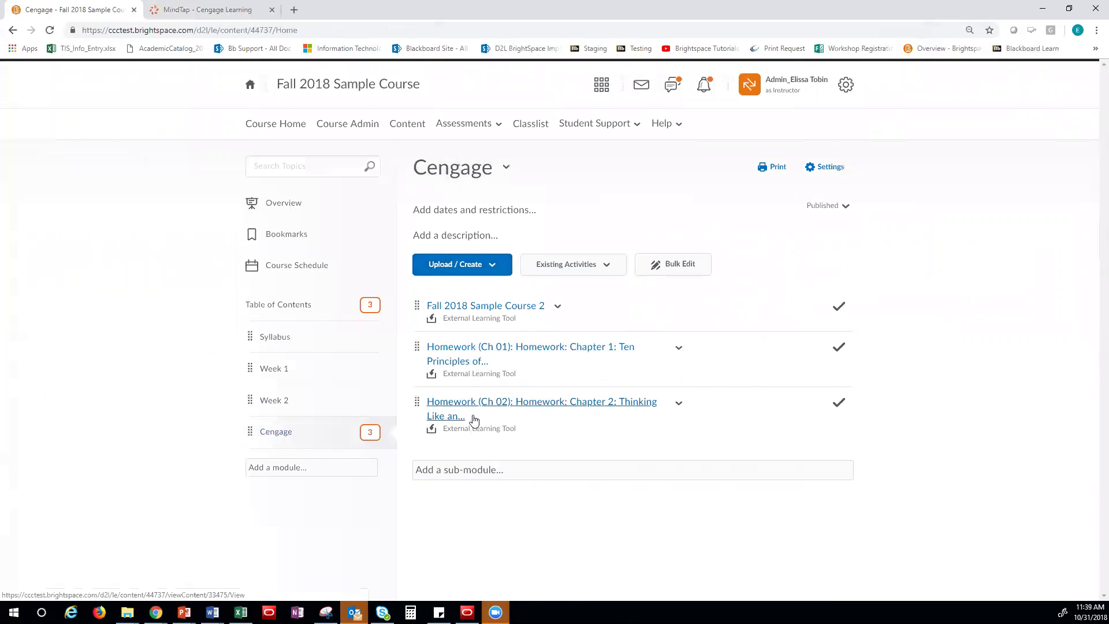
# Launch Homework (Ch 01) in MindTap, then come back to the Brightspace Cengage module content
pyautogui.click(473, 352)
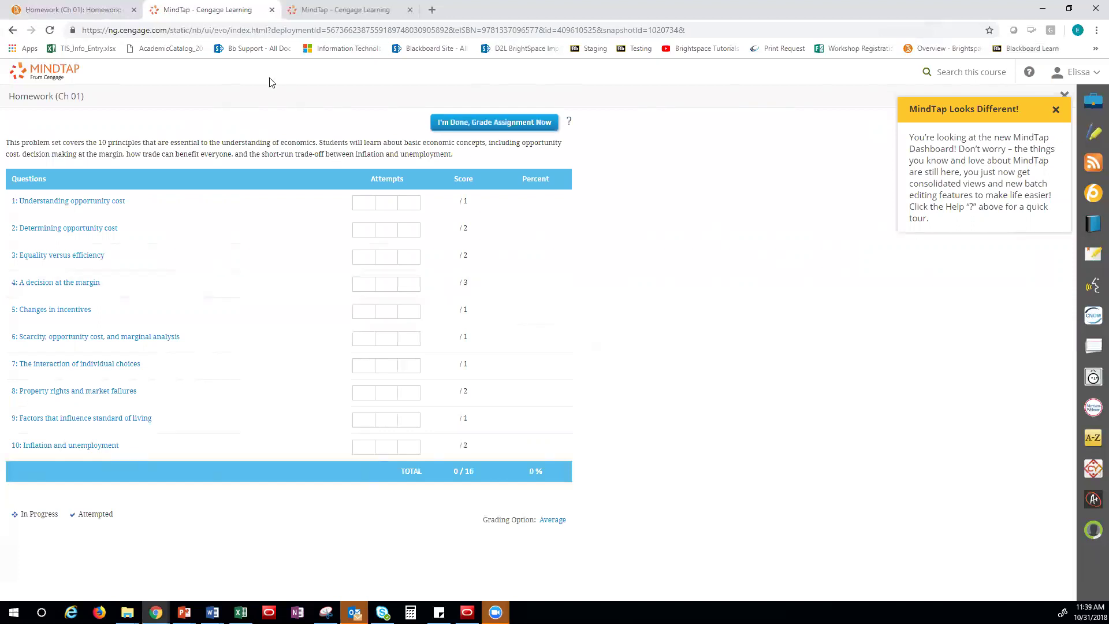
pyautogui.click(69, 9)
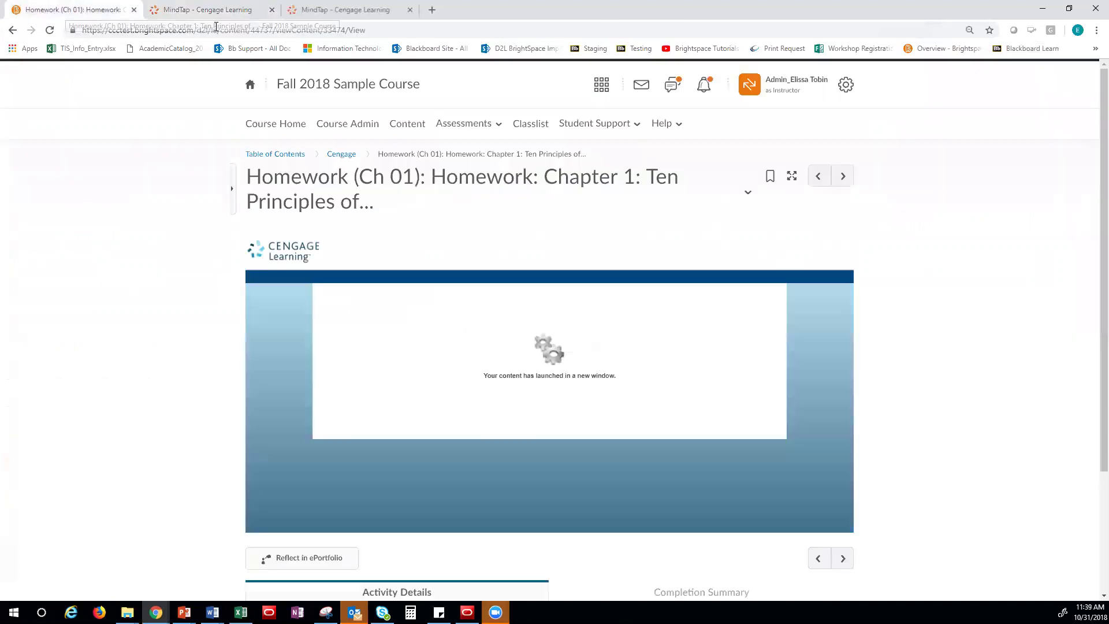
pyautogui.click(404, 122)
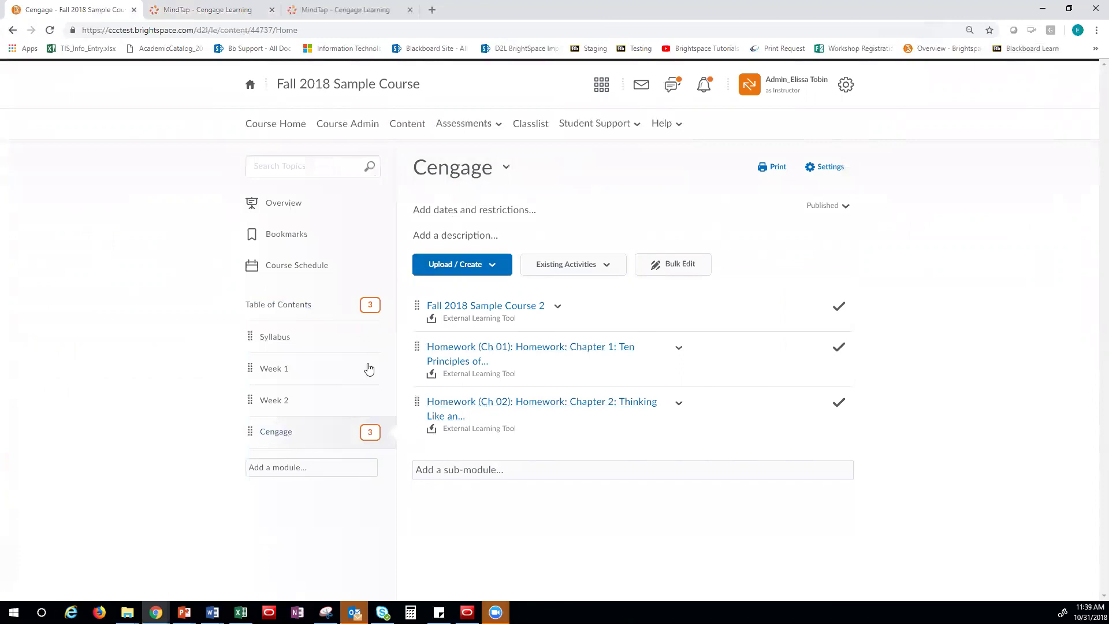
# Drag Homework (Ch 01) into Week 1 and Homework (Ch 02) into Week 2
pyautogui.moveTo(418, 344); pyautogui.dragTo(318, 370)
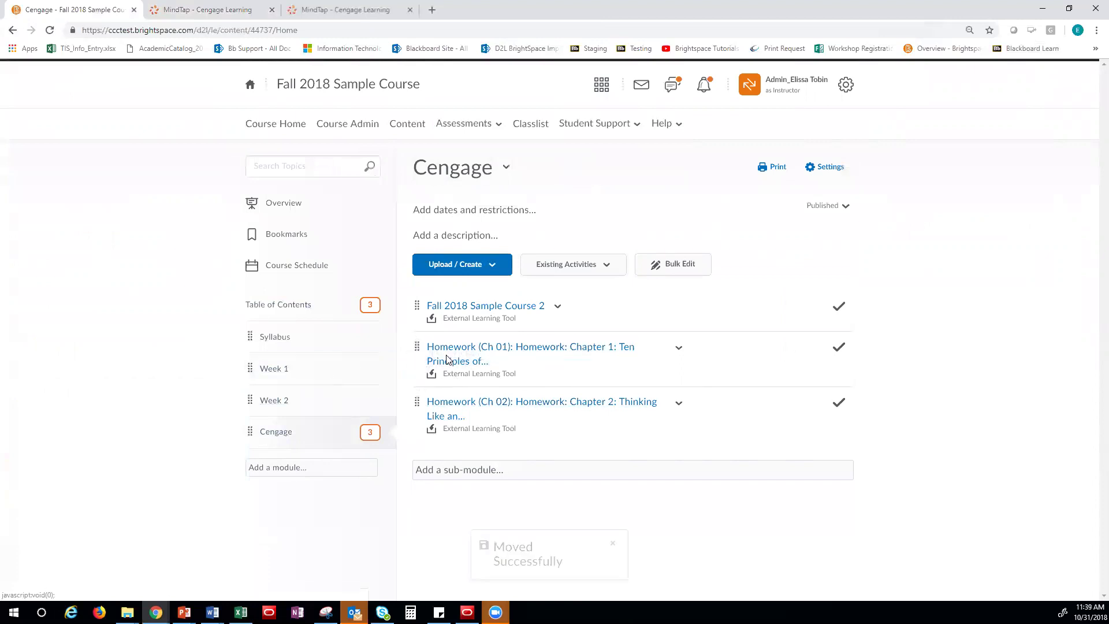
pyautogui.moveTo(410, 352); pyautogui.dragTo(316, 402)
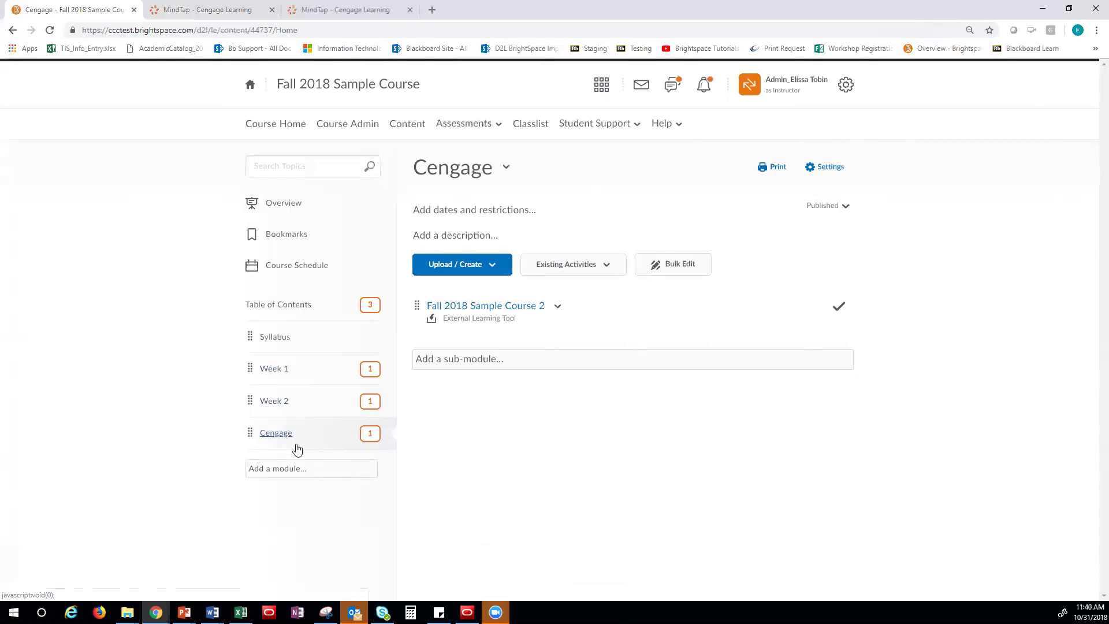
# Go to Grades and list the grade items: Homework (Ch 01) 16 points, Homework (Ch 02) 15 points
pyautogui.click(461, 124)
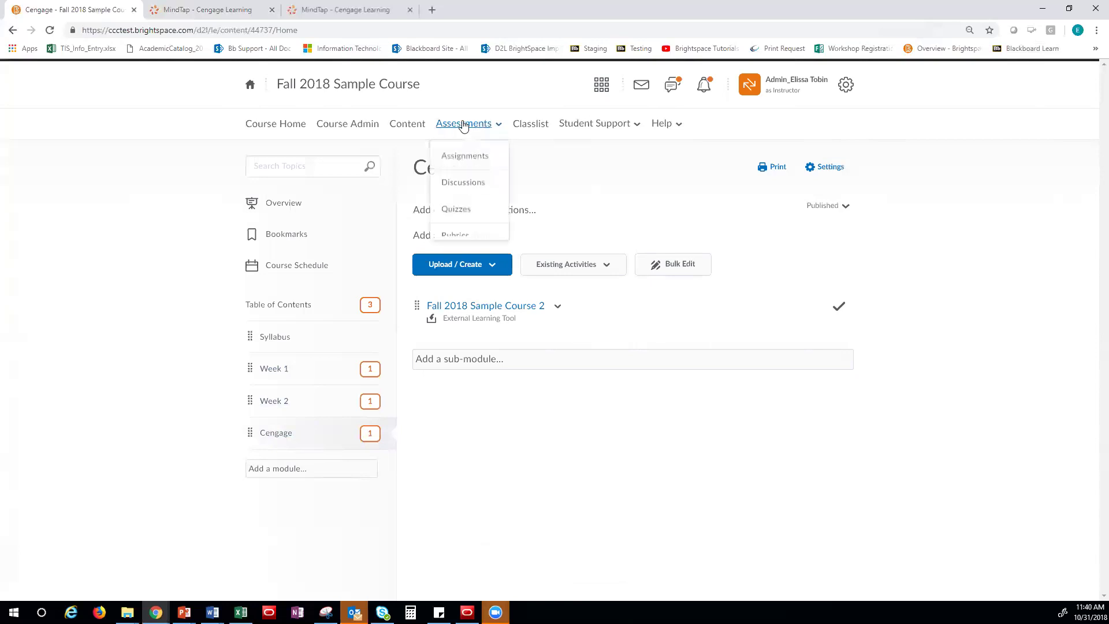
pyautogui.click(463, 264)
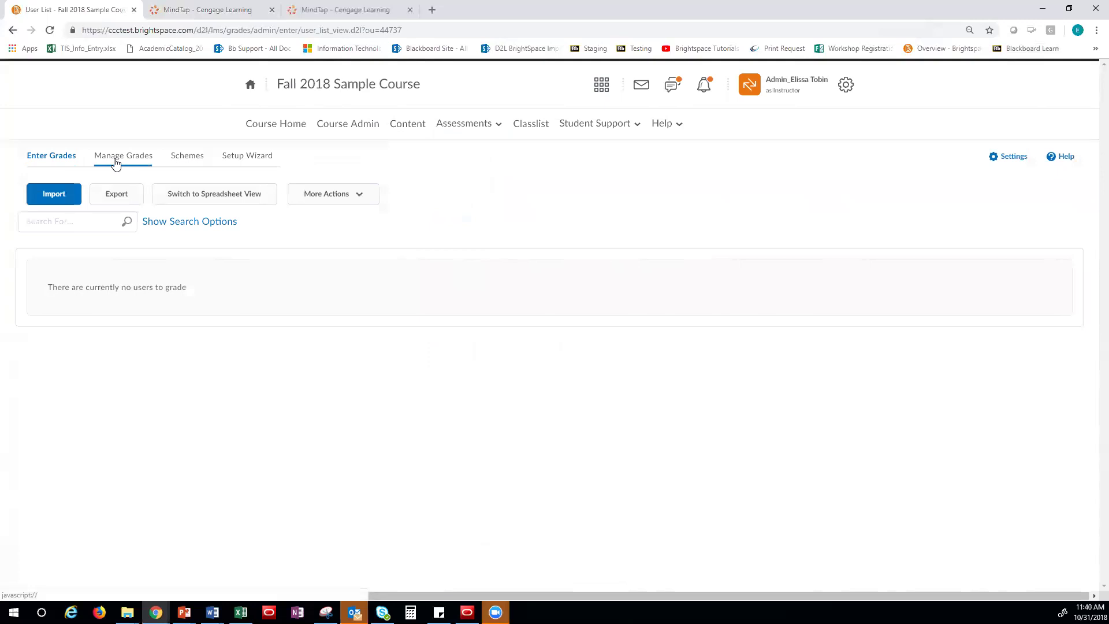
pyautogui.click(115, 162)
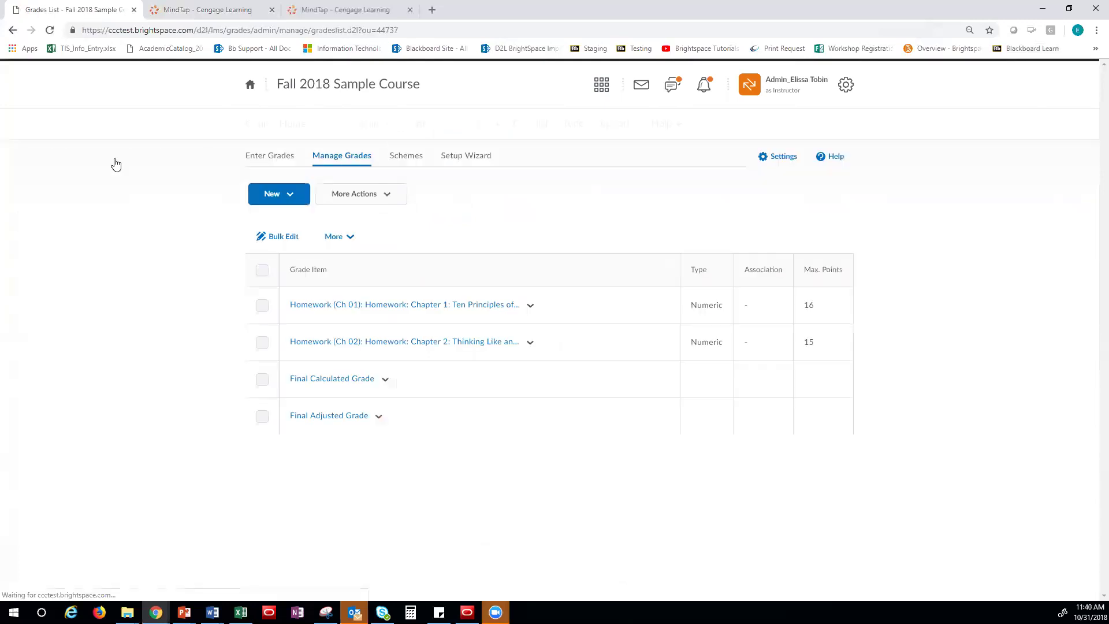